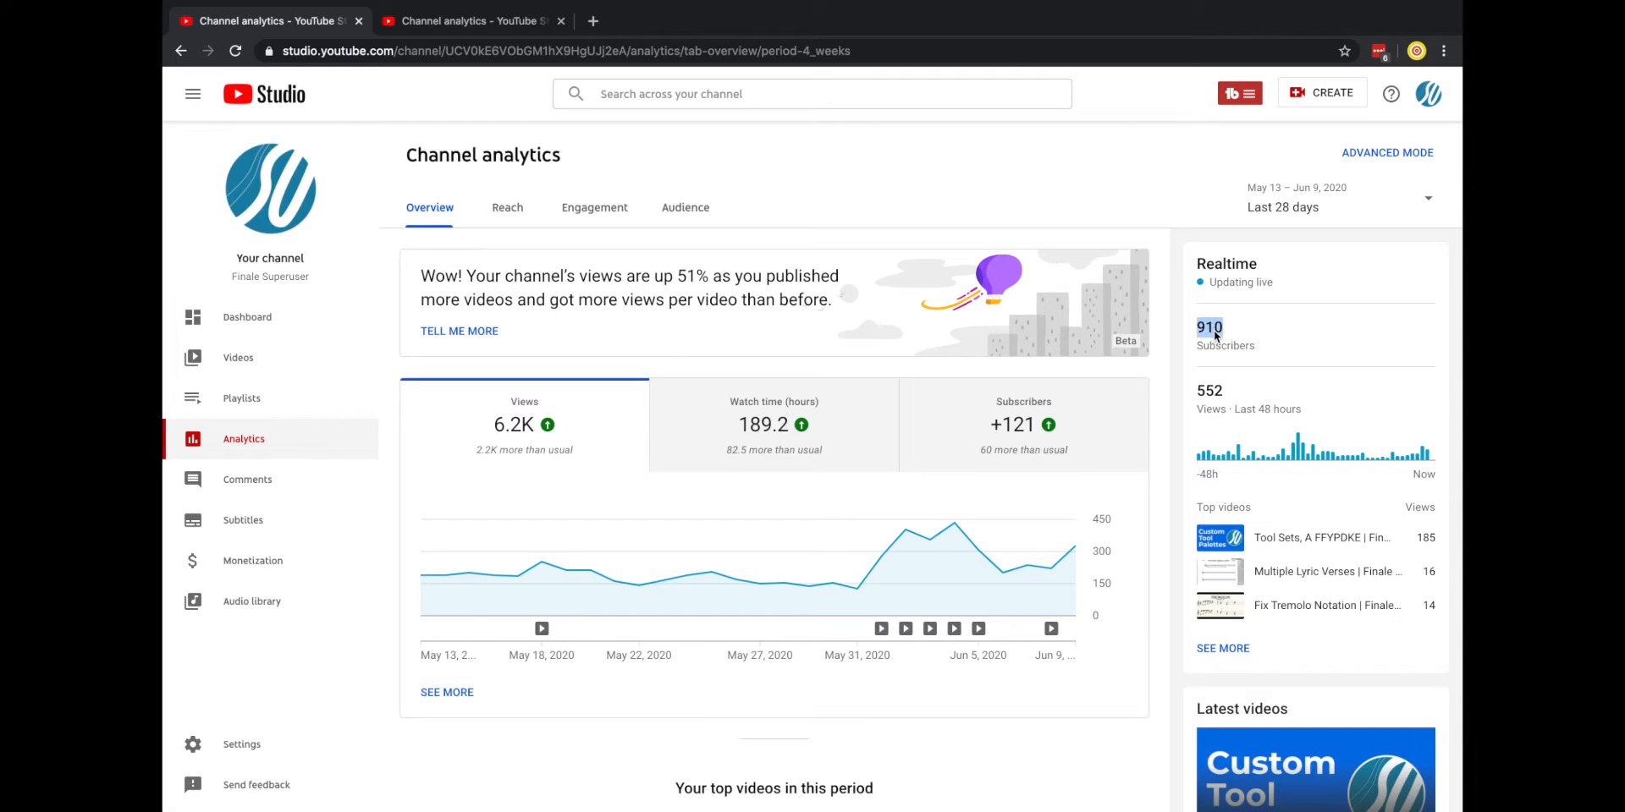
# - In the Untitled 2 score, fill measures 3 to 5 of the top staff with quarter notes on D
pyautogui.hotkey('ctrl', 'Tab')
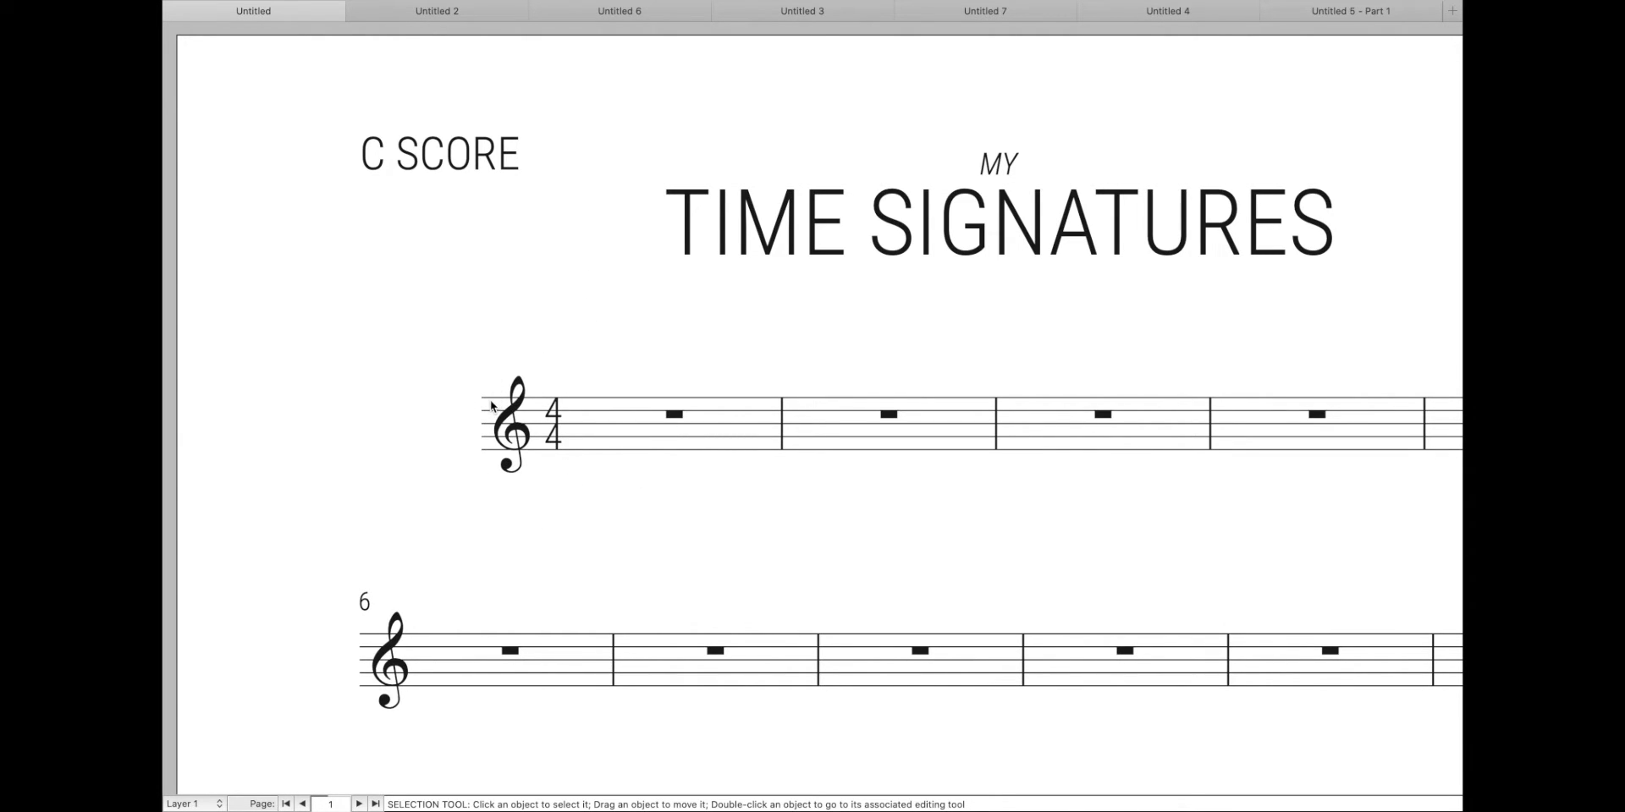
pyautogui.hotkey('ctrl', 'Tab')
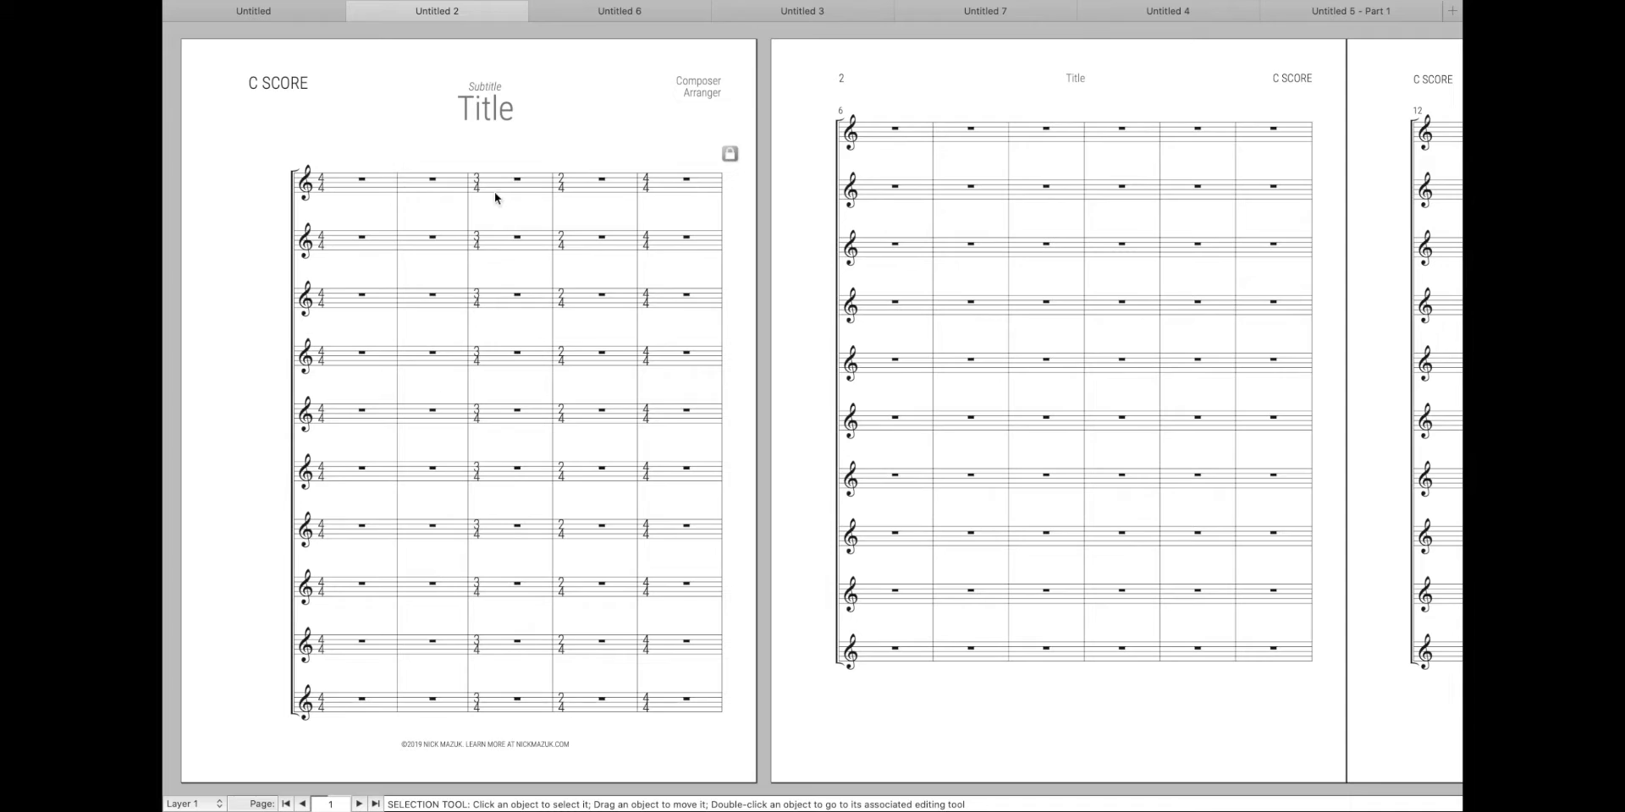
pyautogui.hotkey('ctrl', 's')
pyautogui.click(513, 177)
pyautogui.press('d')
pyautogui.press('d')
pyautogui.press('d')
pyautogui.press('d')
pyautogui.press('d')
pyautogui.press('d')
pyautogui.press('d')
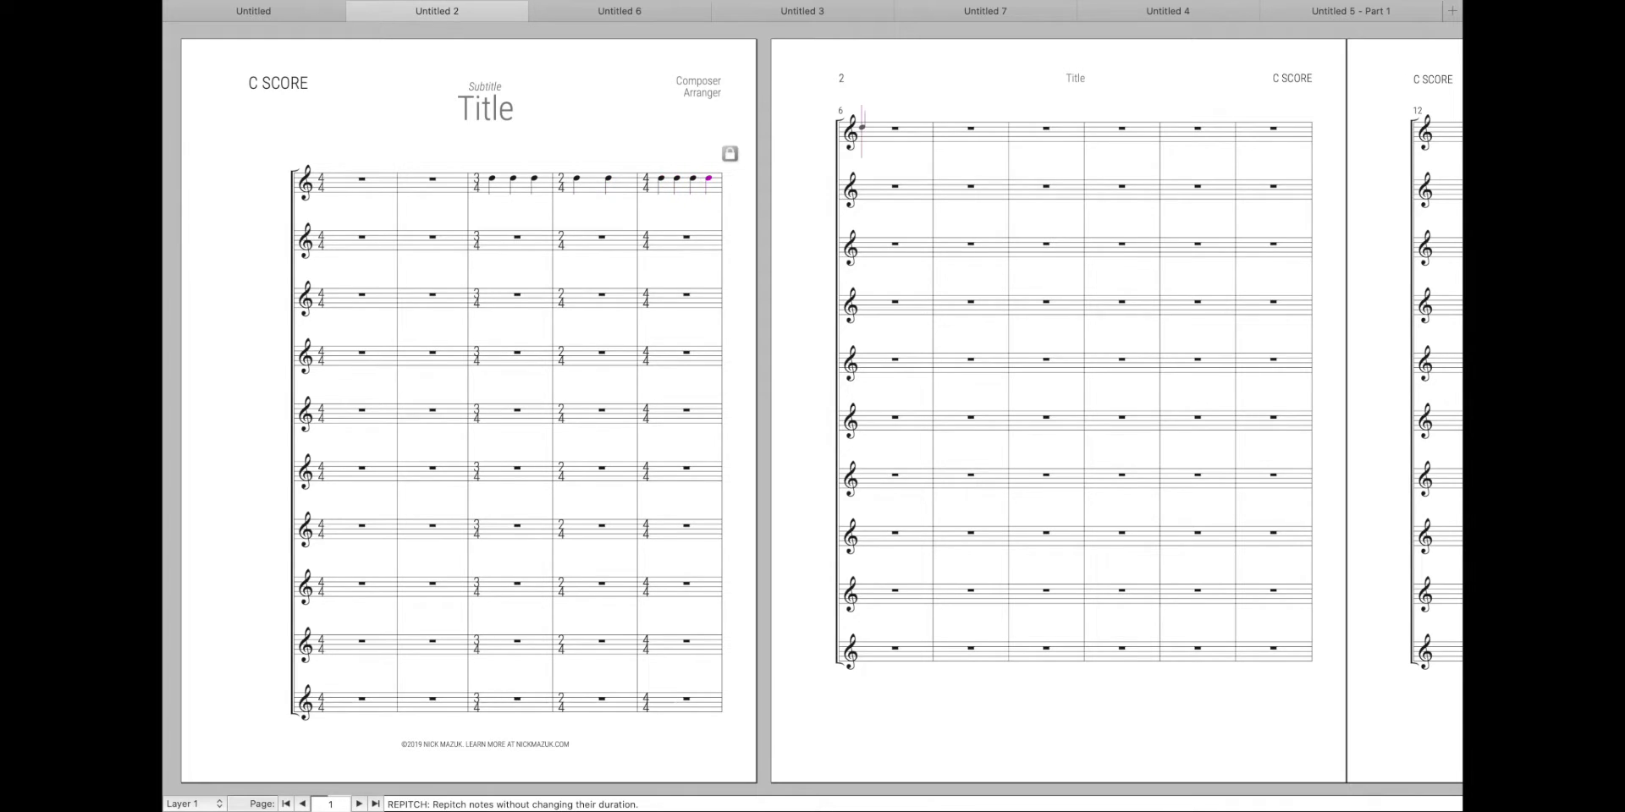
pyautogui.press('Escape')
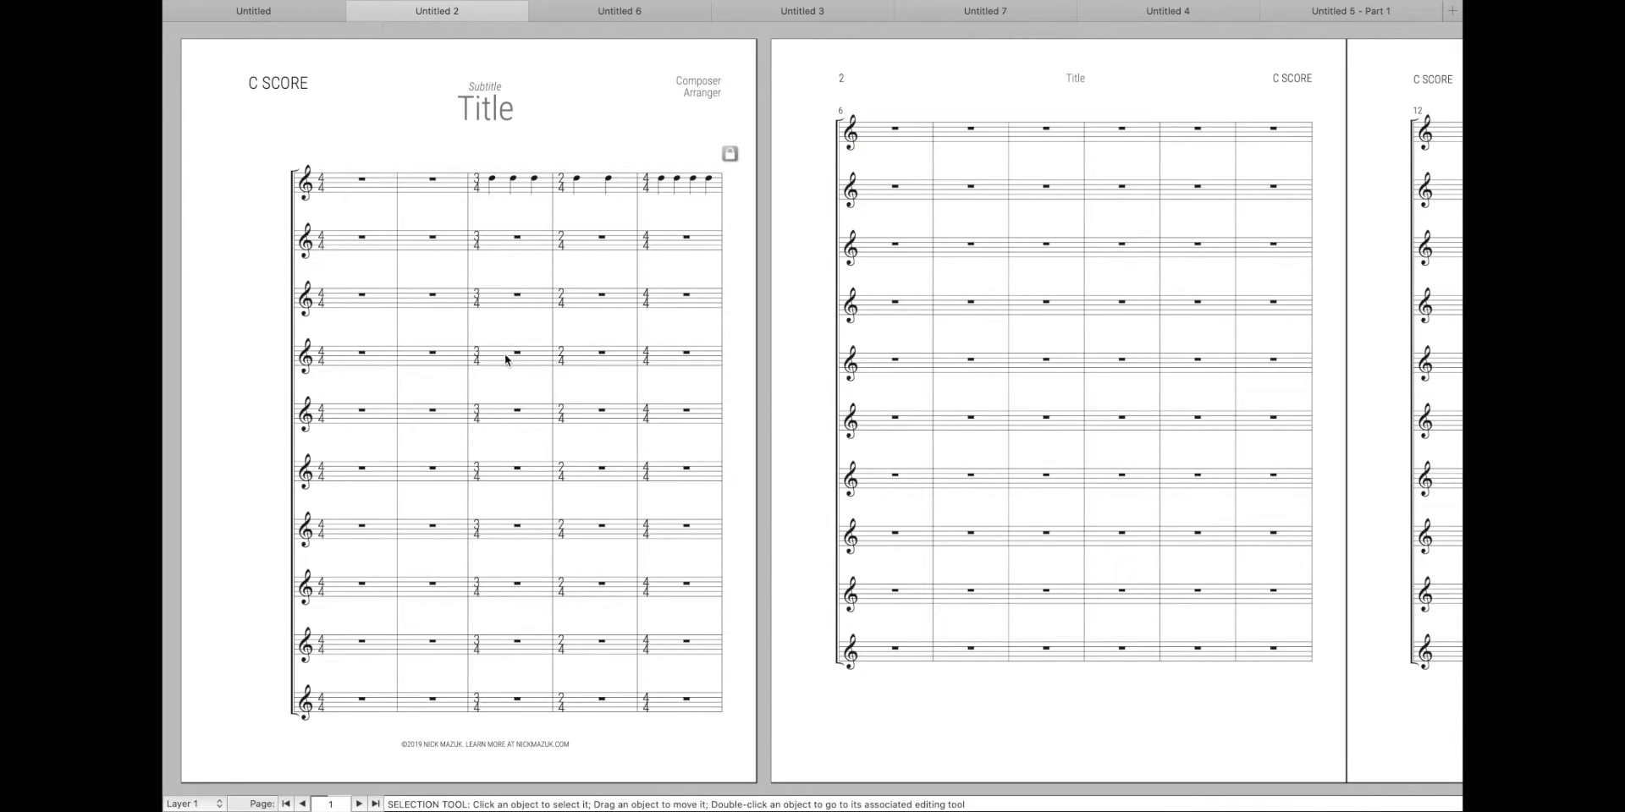
# - Compare the time signatures in Untitled 6 with those in the score and Part 1 of Untitled
pyautogui.hotkey('ctrl', 'Tab')
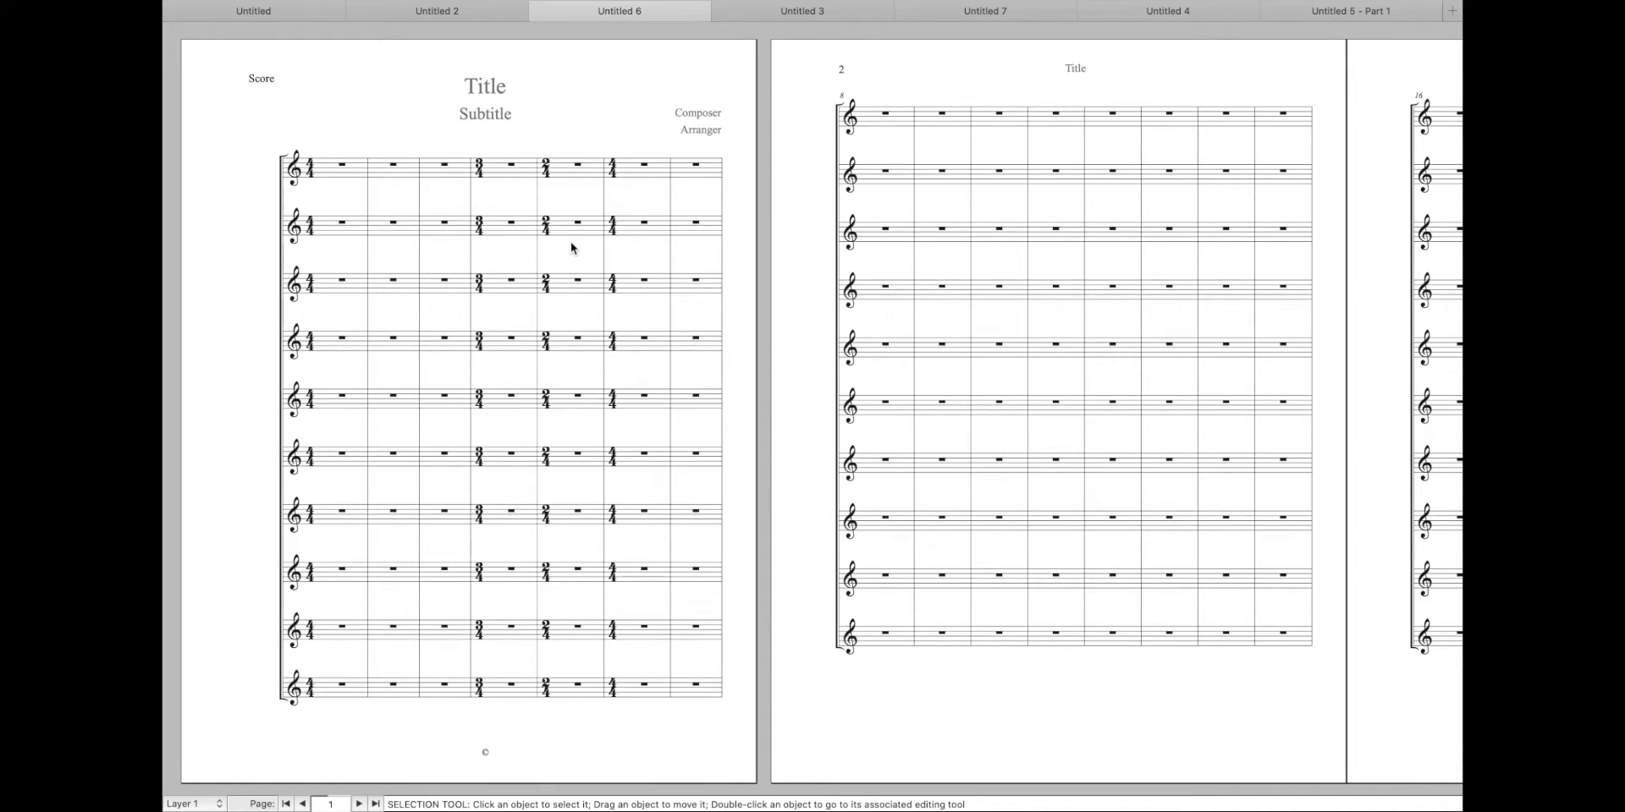
pyautogui.hotkey('ctrl', 'shift', 'Tab')
pyautogui.hotkey('ctrl', 'shift', 'Tab')
pyautogui.press('super+minus')
pyautogui.press('super+minus')
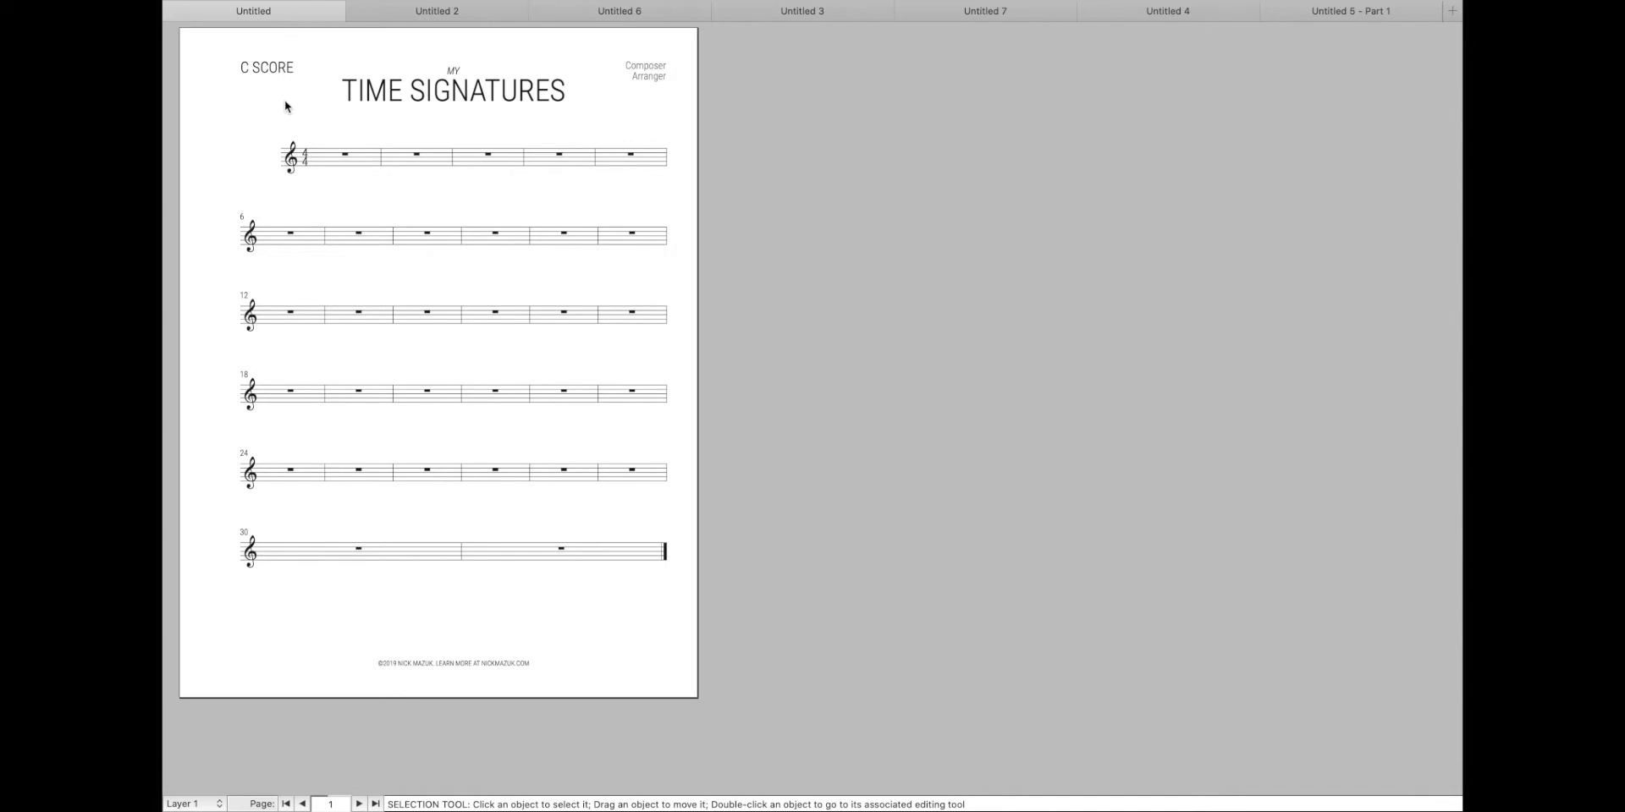
pyautogui.press('super+1')
pyautogui.press('alt+super+.')
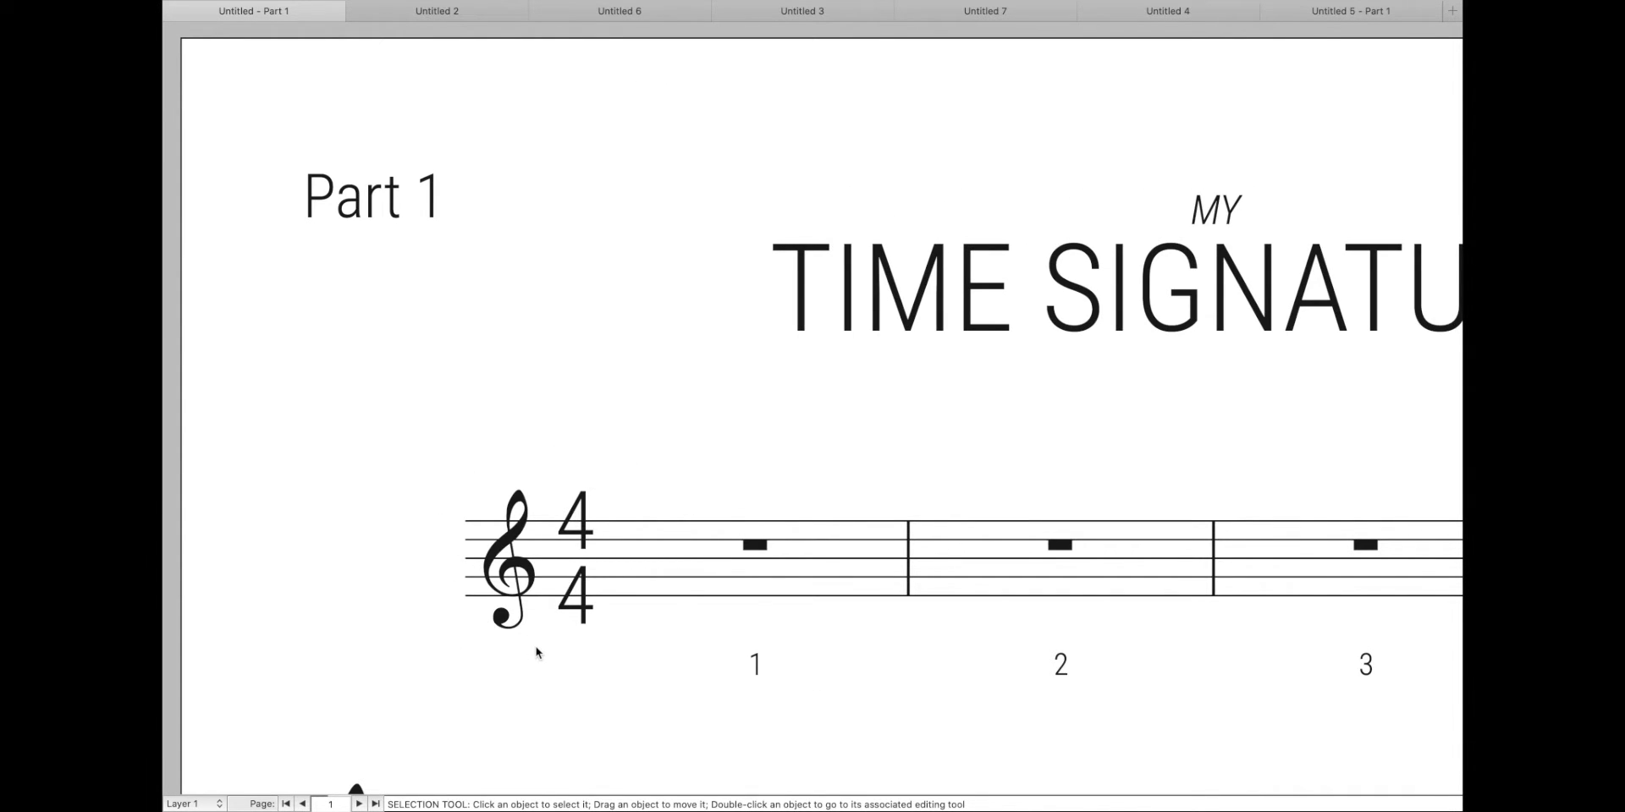
pyautogui.press('super+minus')
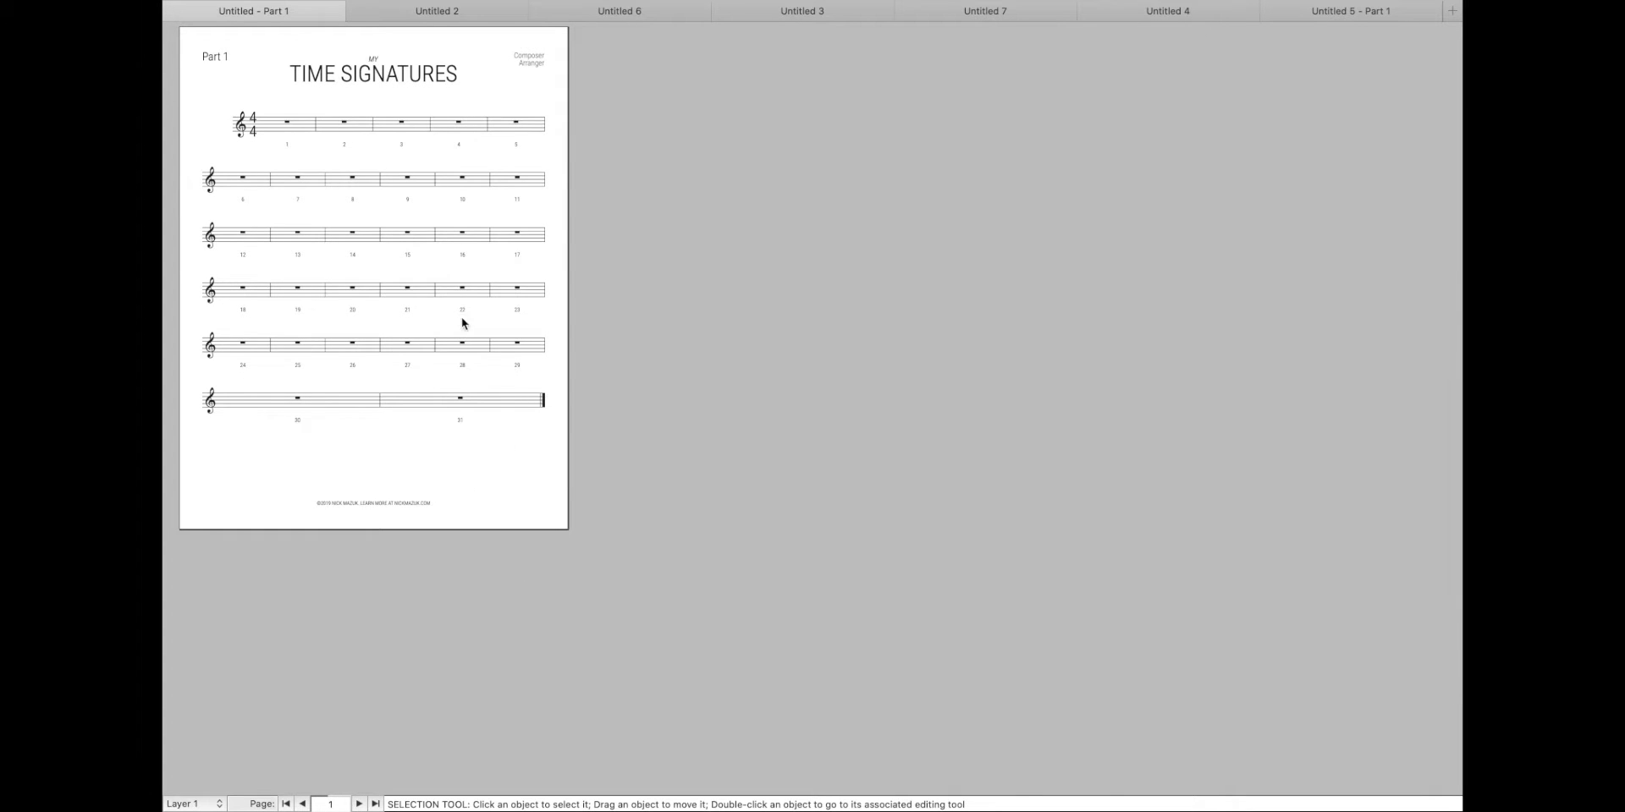
pyautogui.press('super+plus')
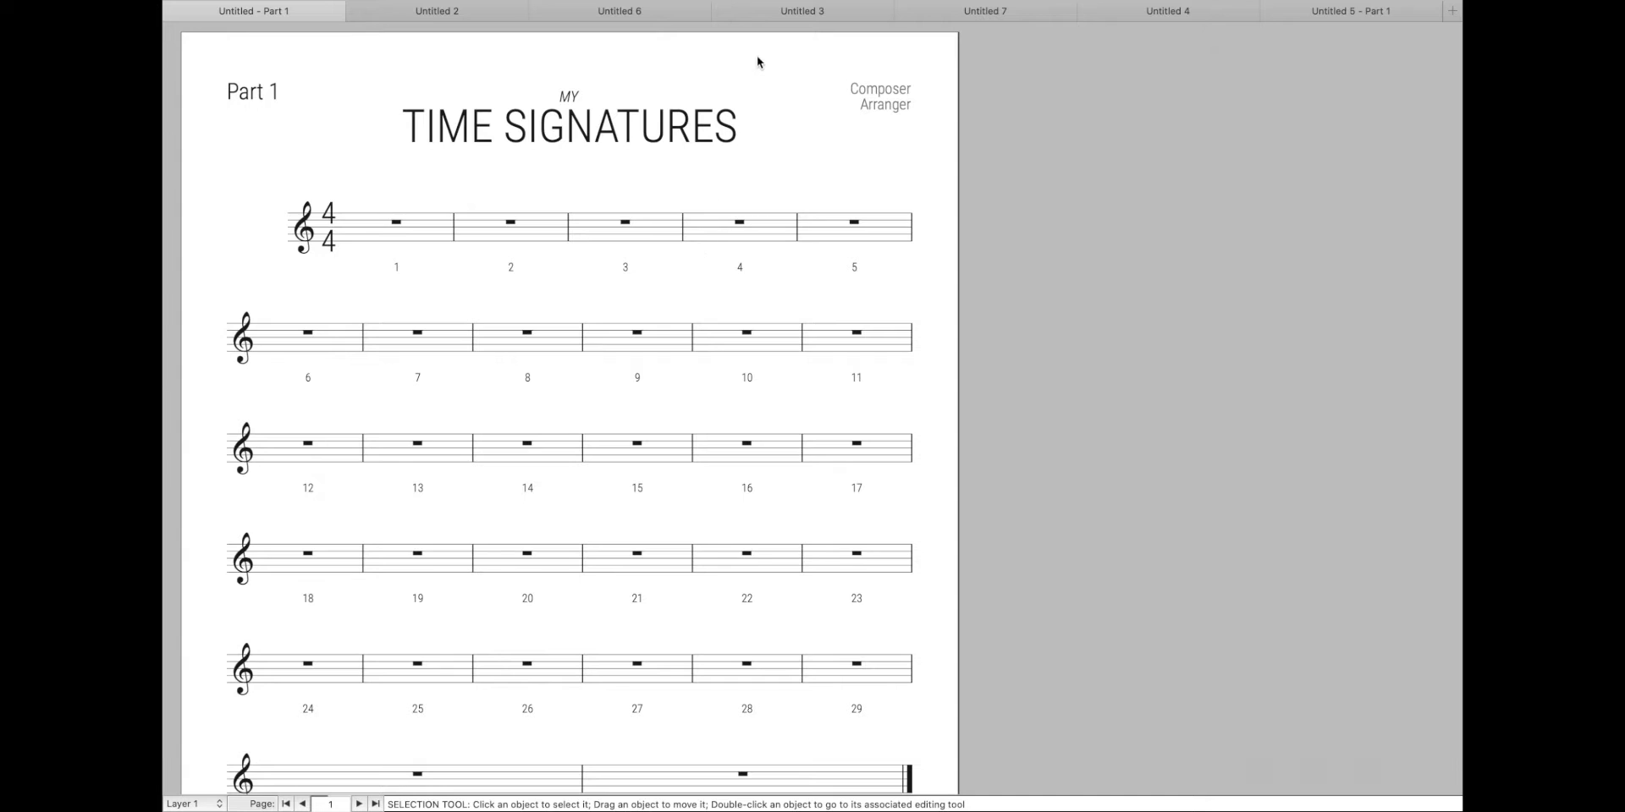
# - Examine the time signature styles in the score and Part 1 of Untitled 3, and in Untitled 7, Untitled 4 and Untitled 5
pyautogui.click(797, 18)
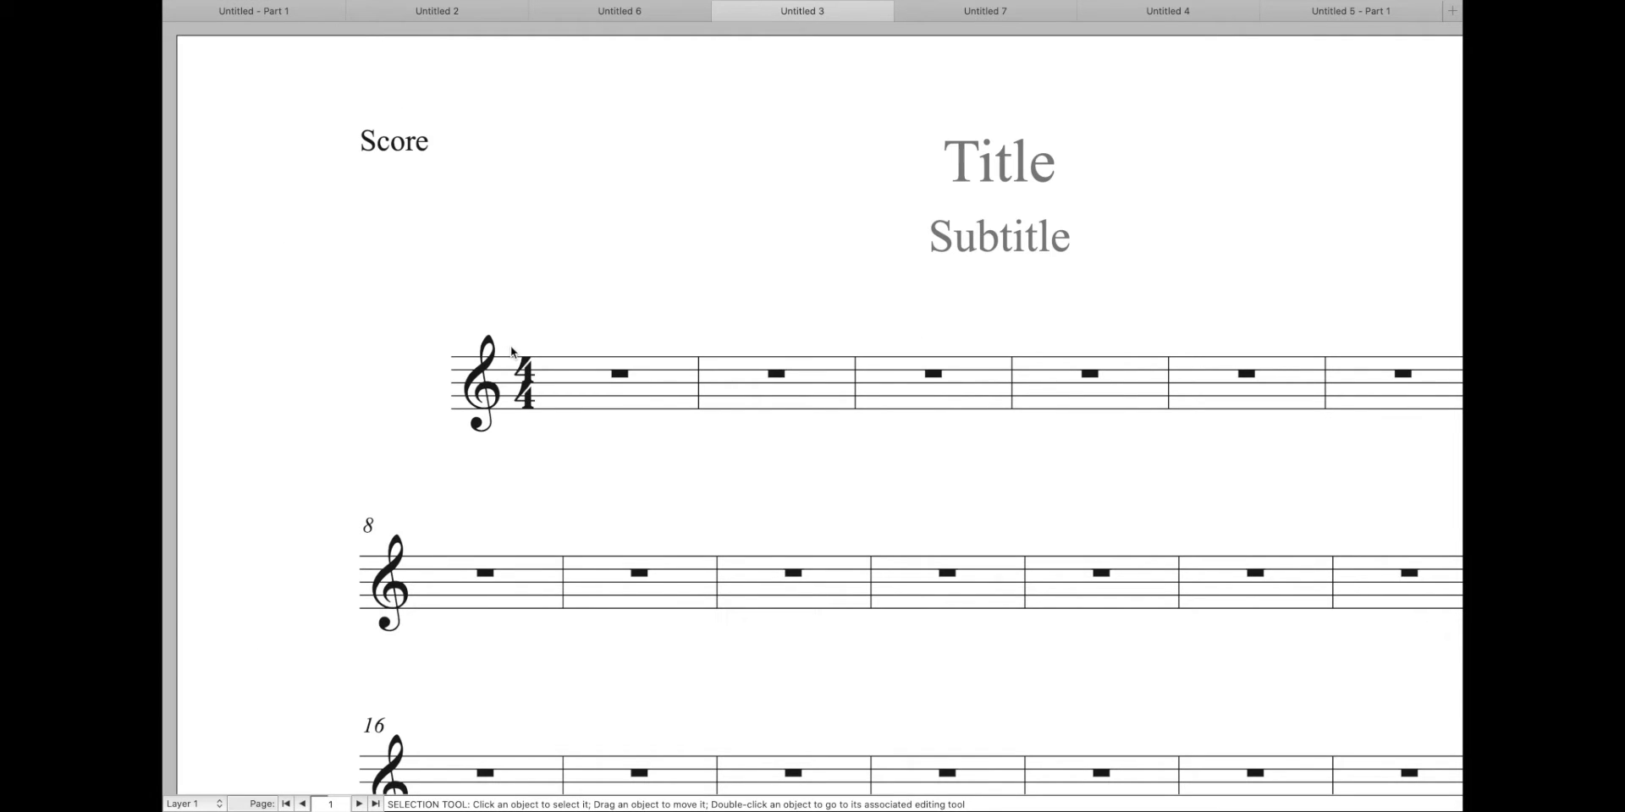
pyautogui.press('alt+super+period')
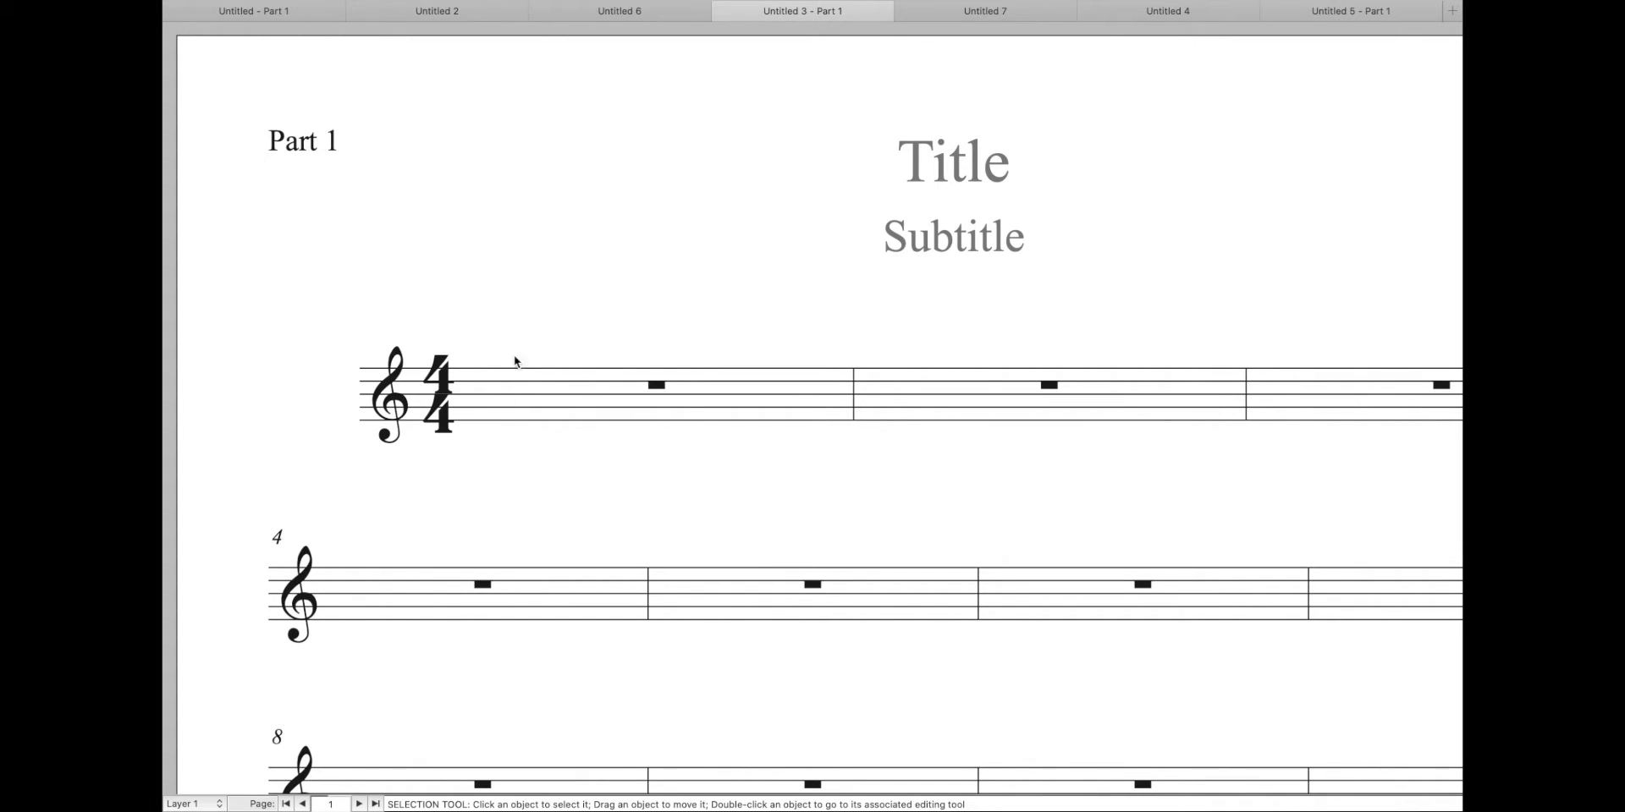
pyautogui.hotkey('ctrl', 'Tab')
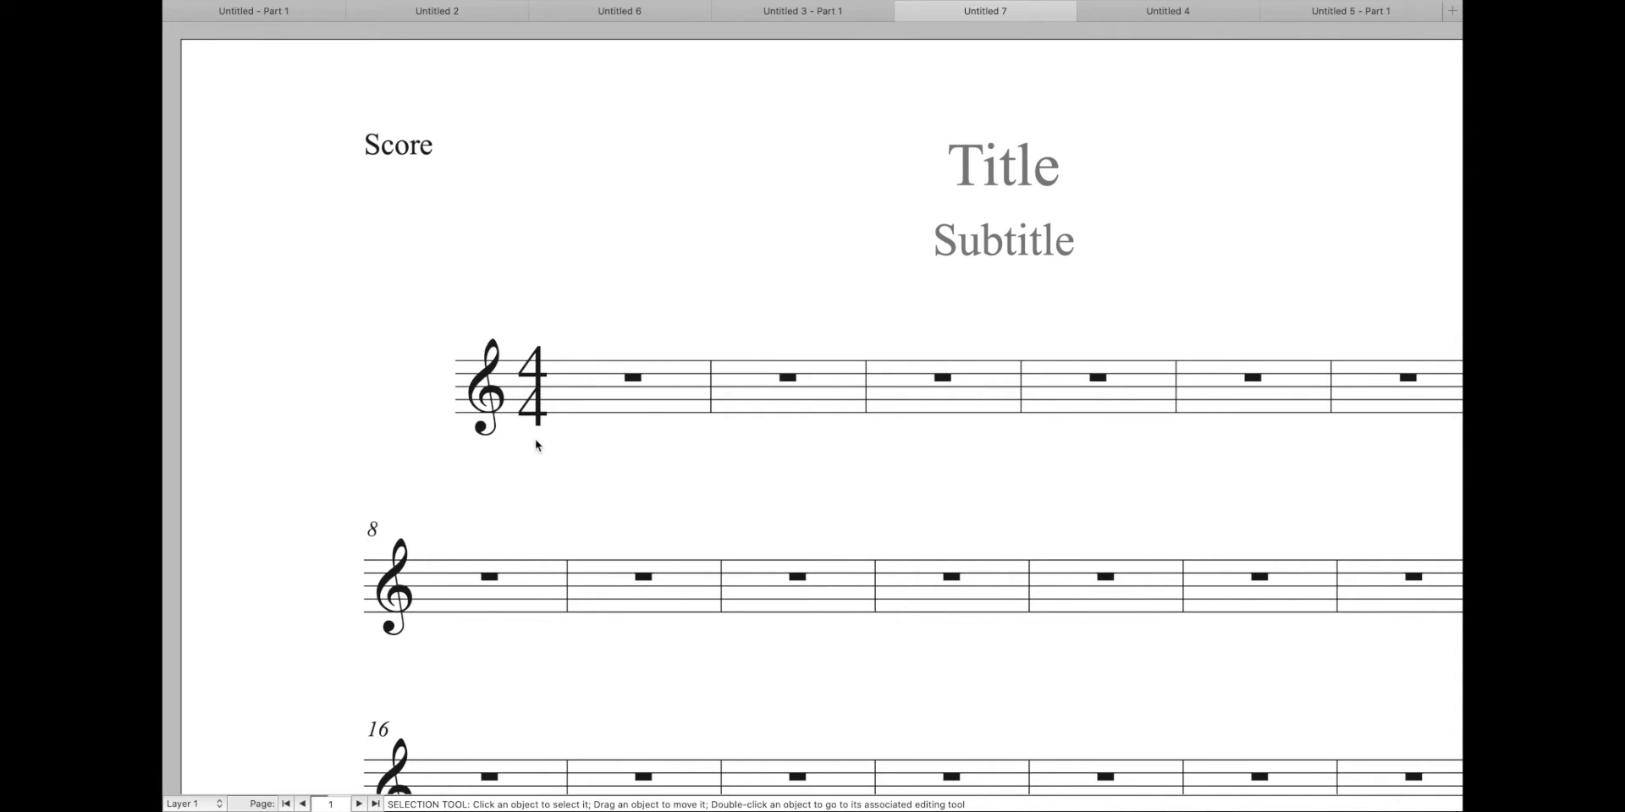
pyautogui.hotkey('ctrl', 'Tab')
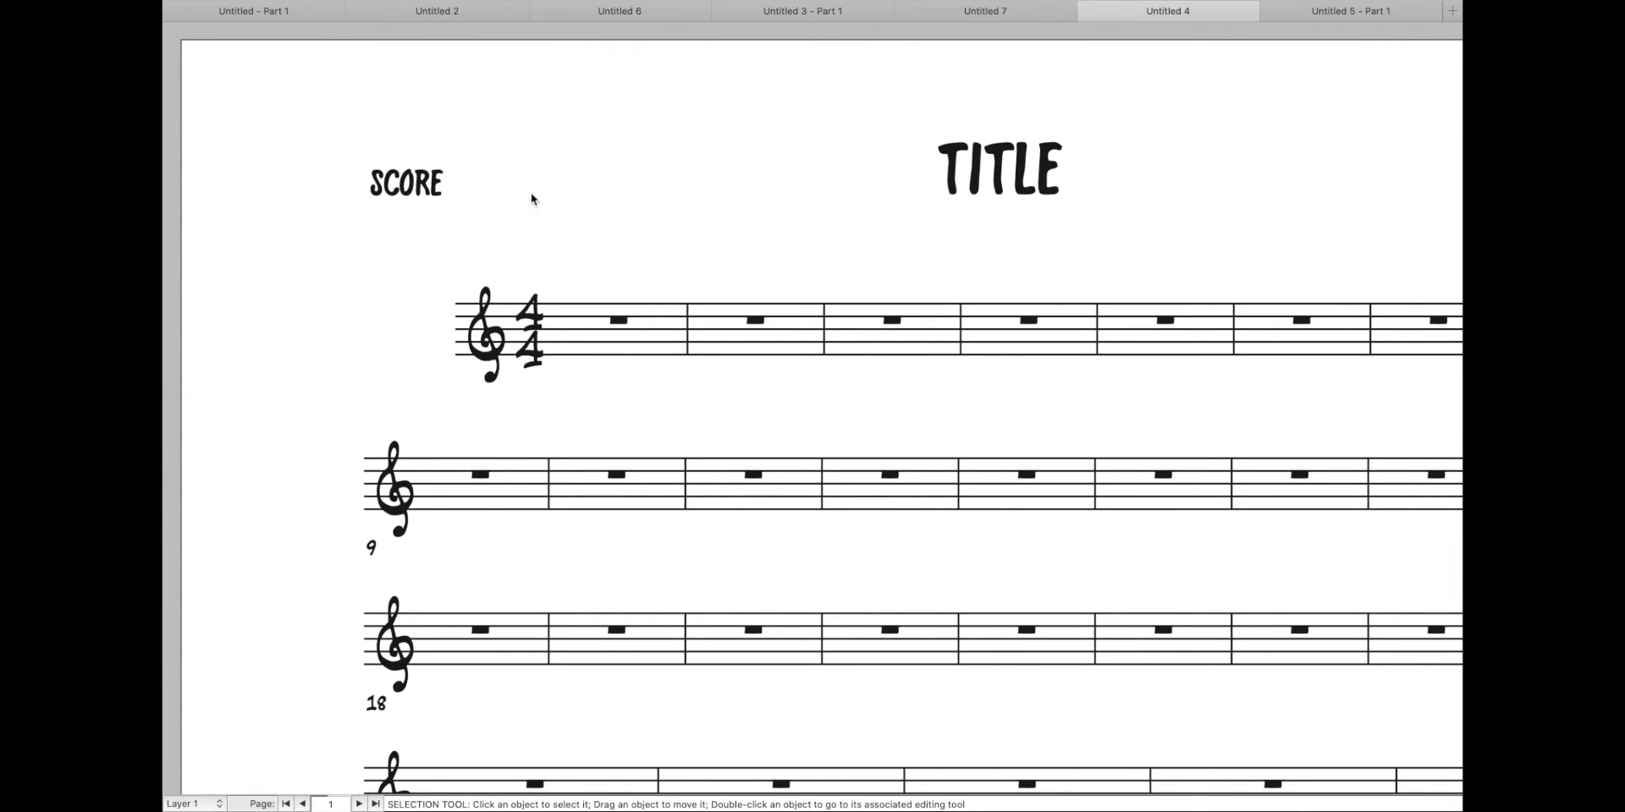
pyautogui.hotkey('ctrl', 'Tab')
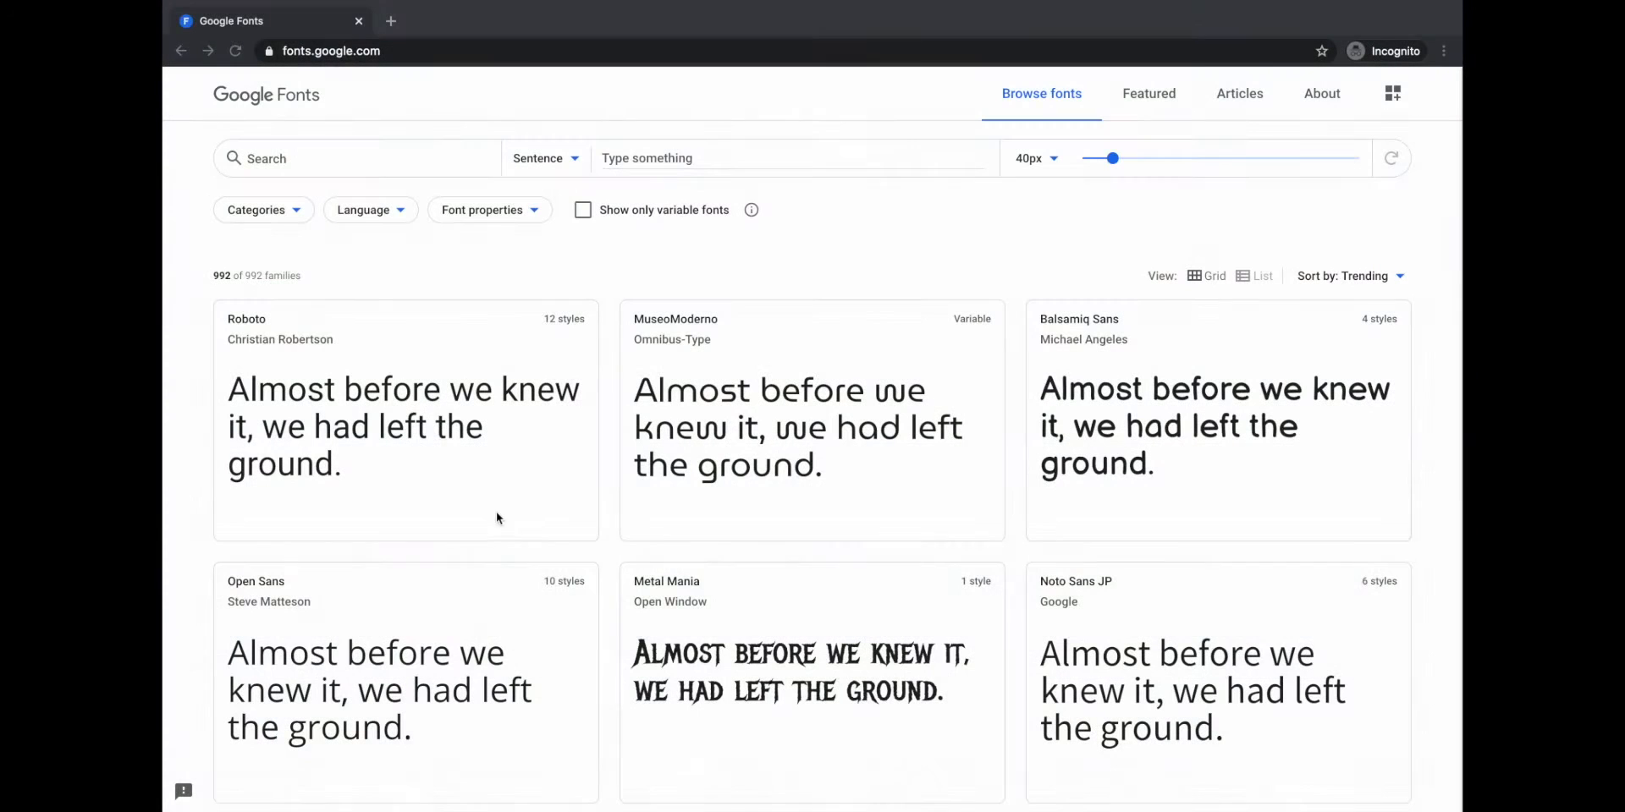
# - On the Google Fonts website, search for "roboto con" and open the Roboto Condensed family
pyautogui.click(326, 159)
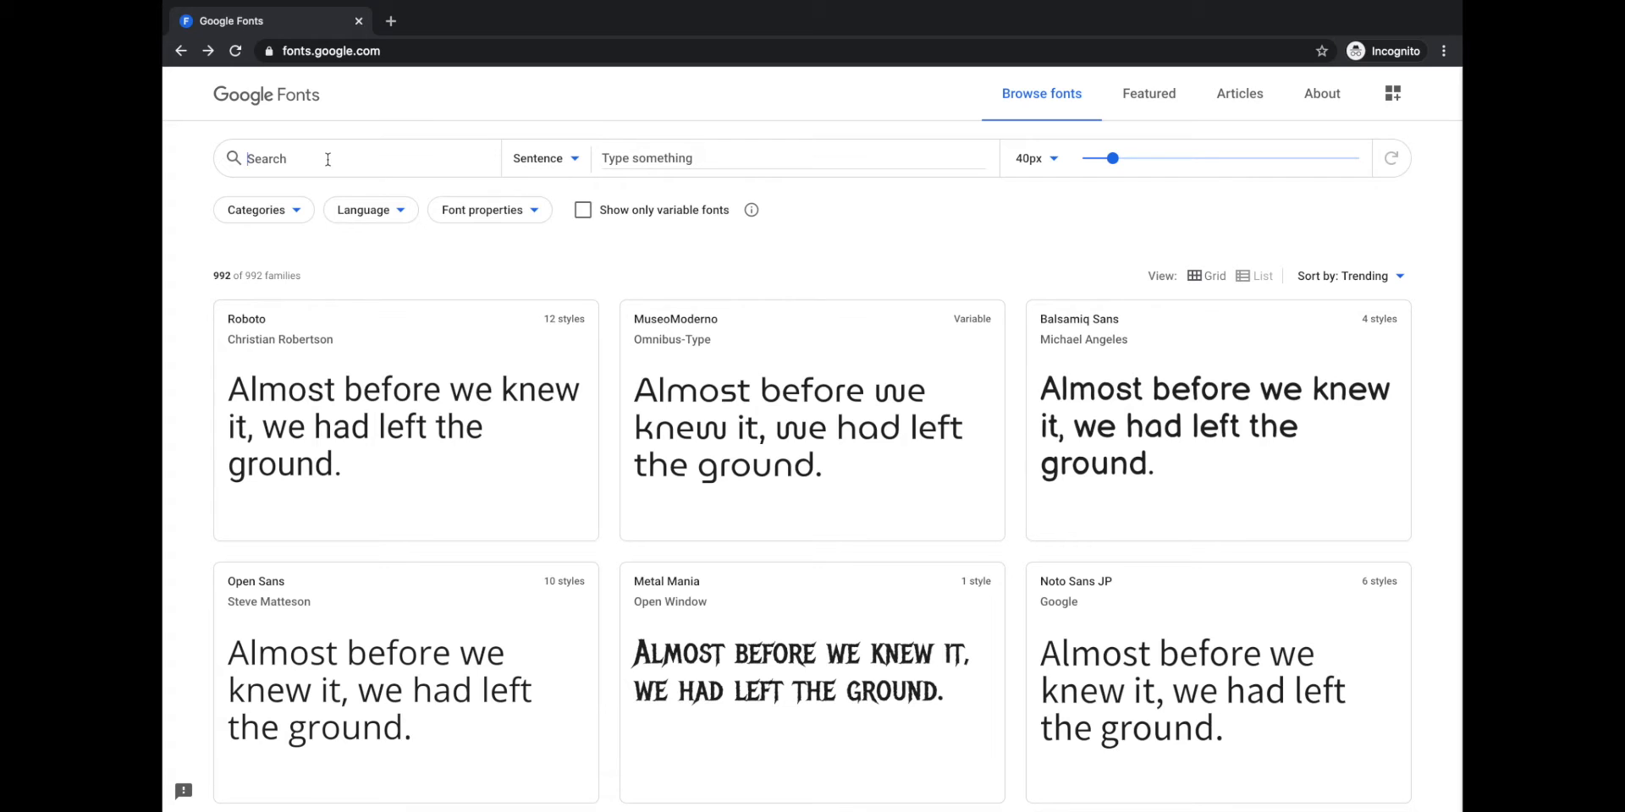
pyautogui.write('r')
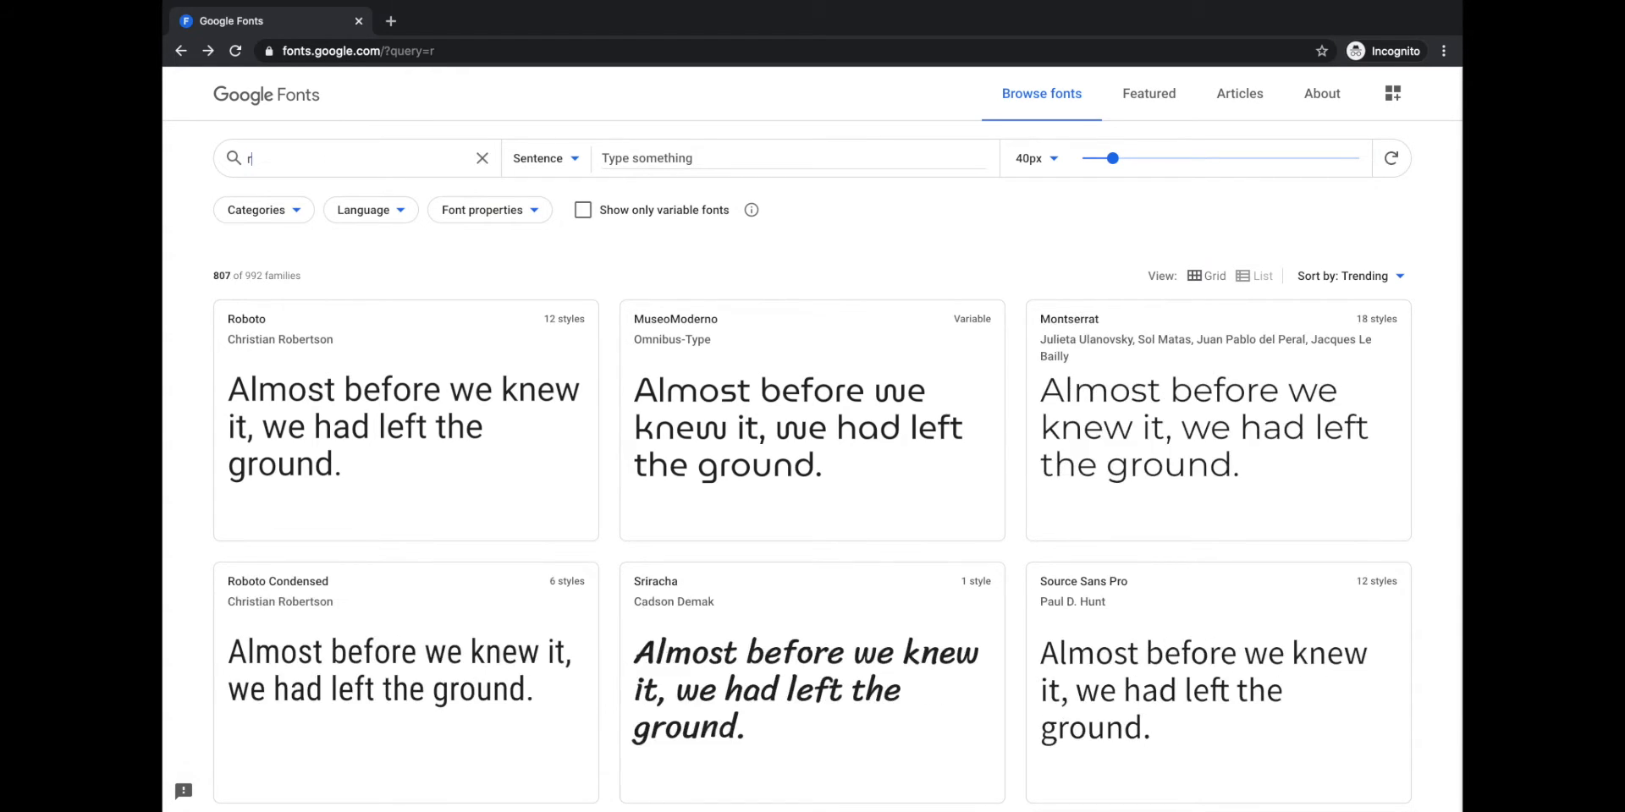
pyautogui.write('oboto con')
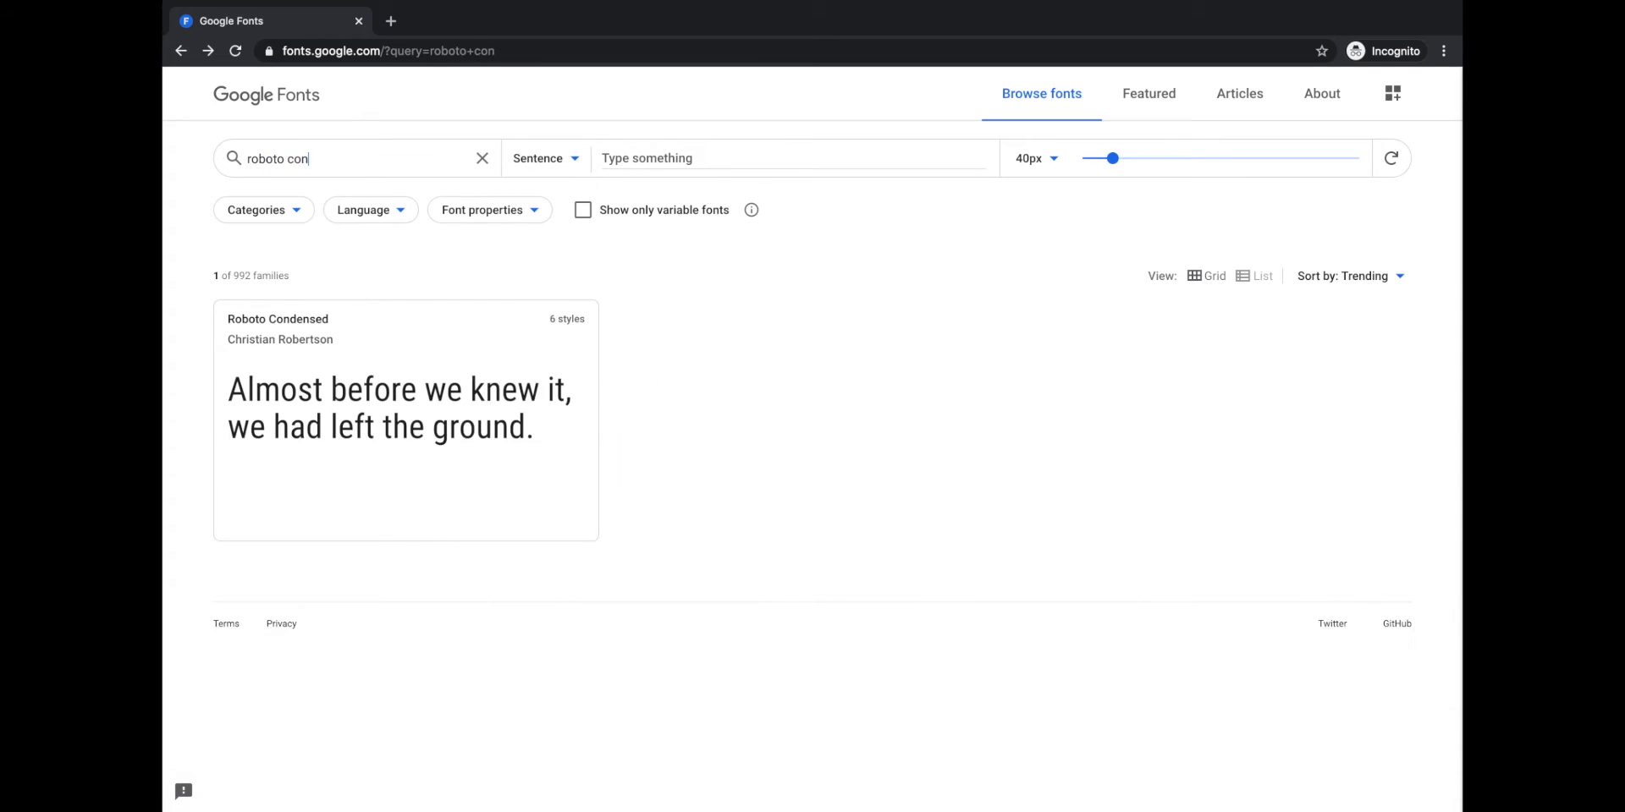
pyautogui.click(352, 400)
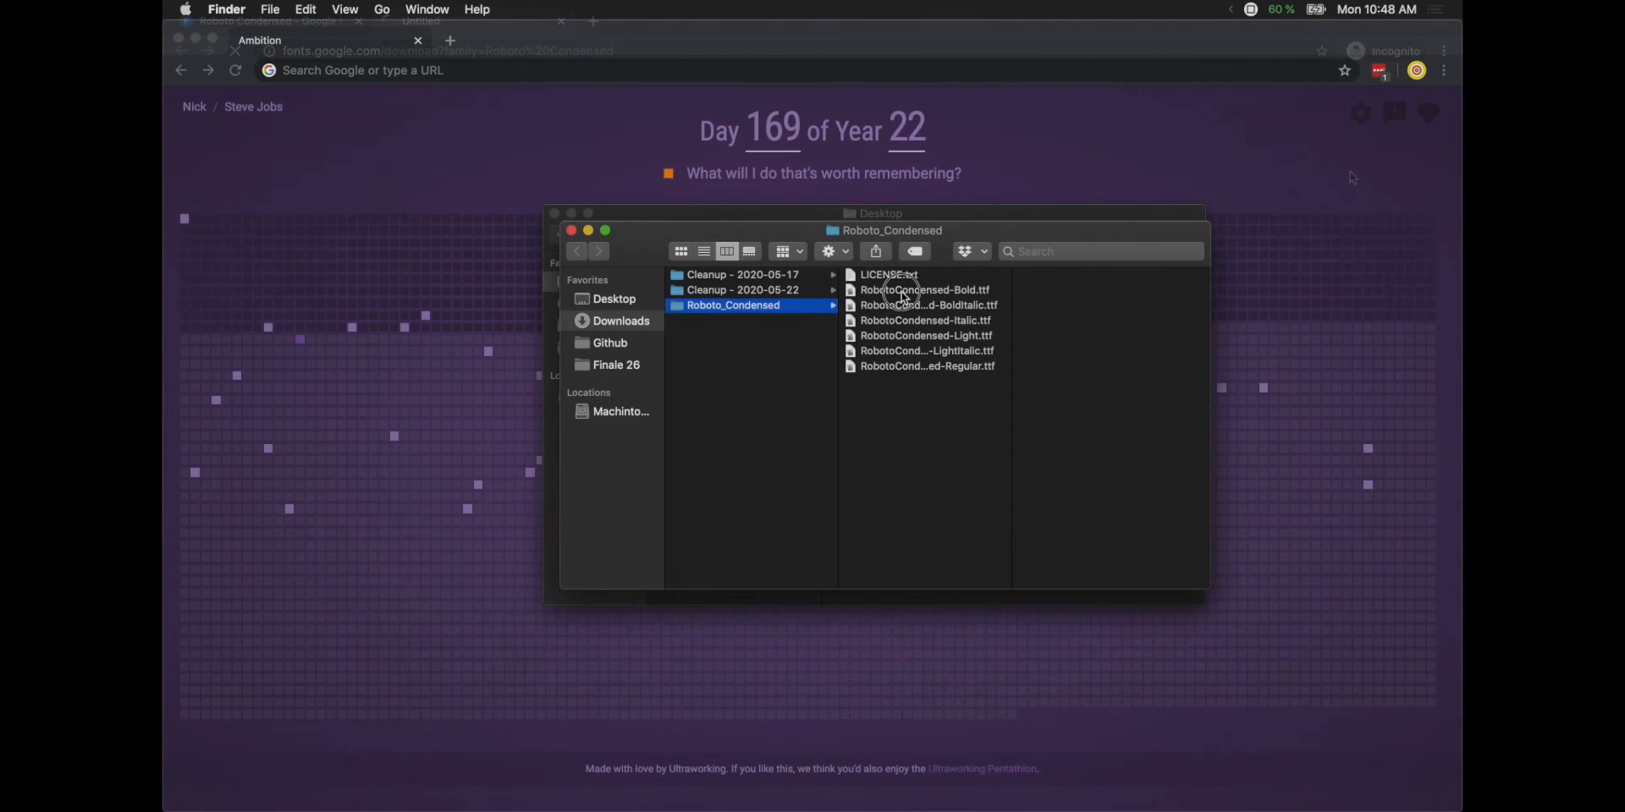
# - Open all six RobotoCondensed .ttf files from the Roboto_Condensed folder in Font Book and install the font
pyautogui.click(904, 296)
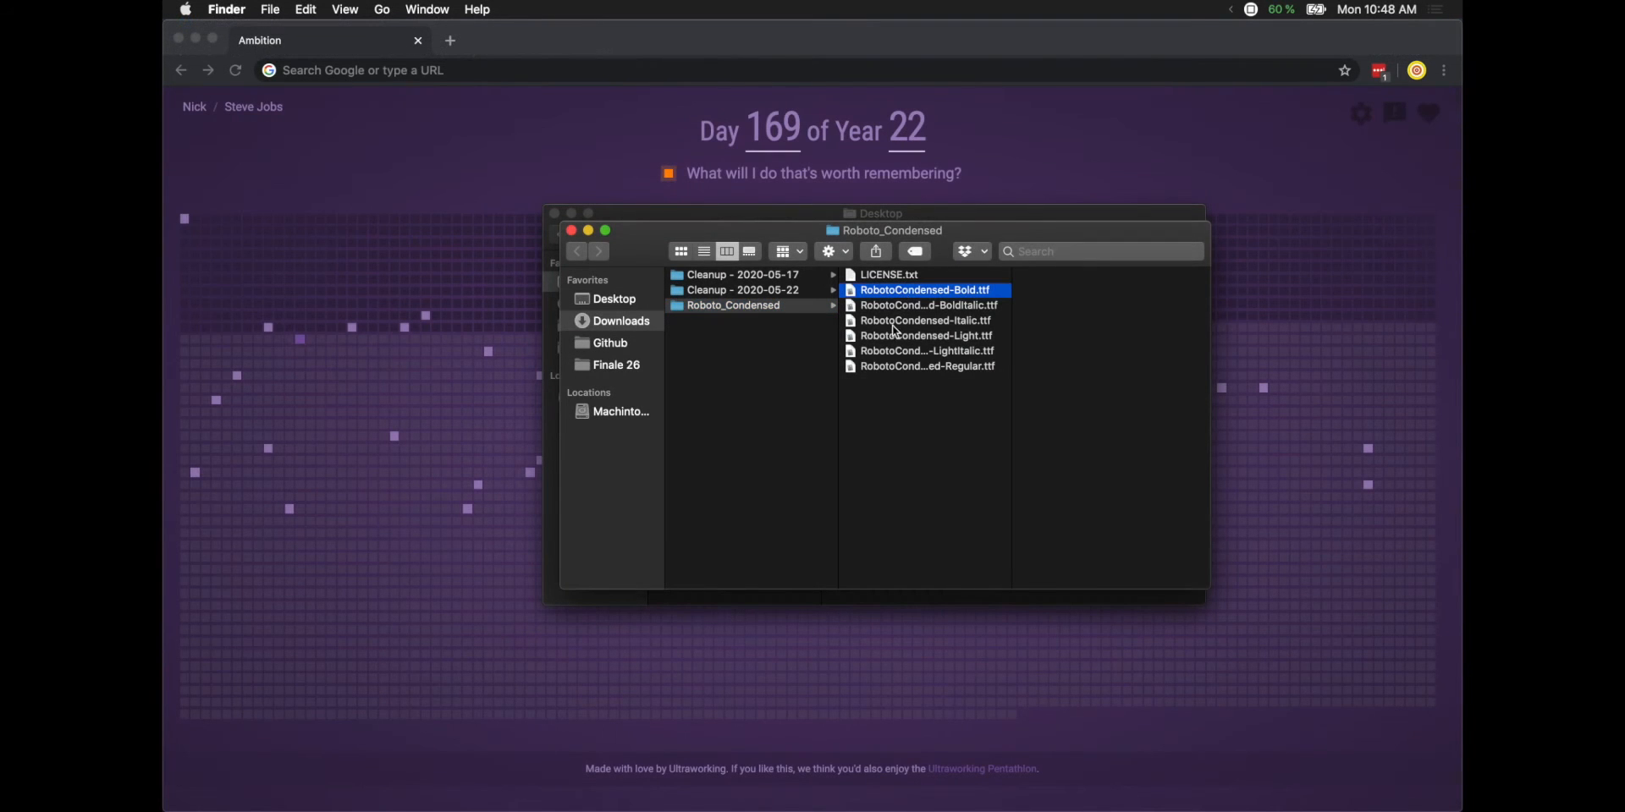
pyautogui.keyDown('shift'); pyautogui.click(876, 373); pyautogui.keyUp('shift')
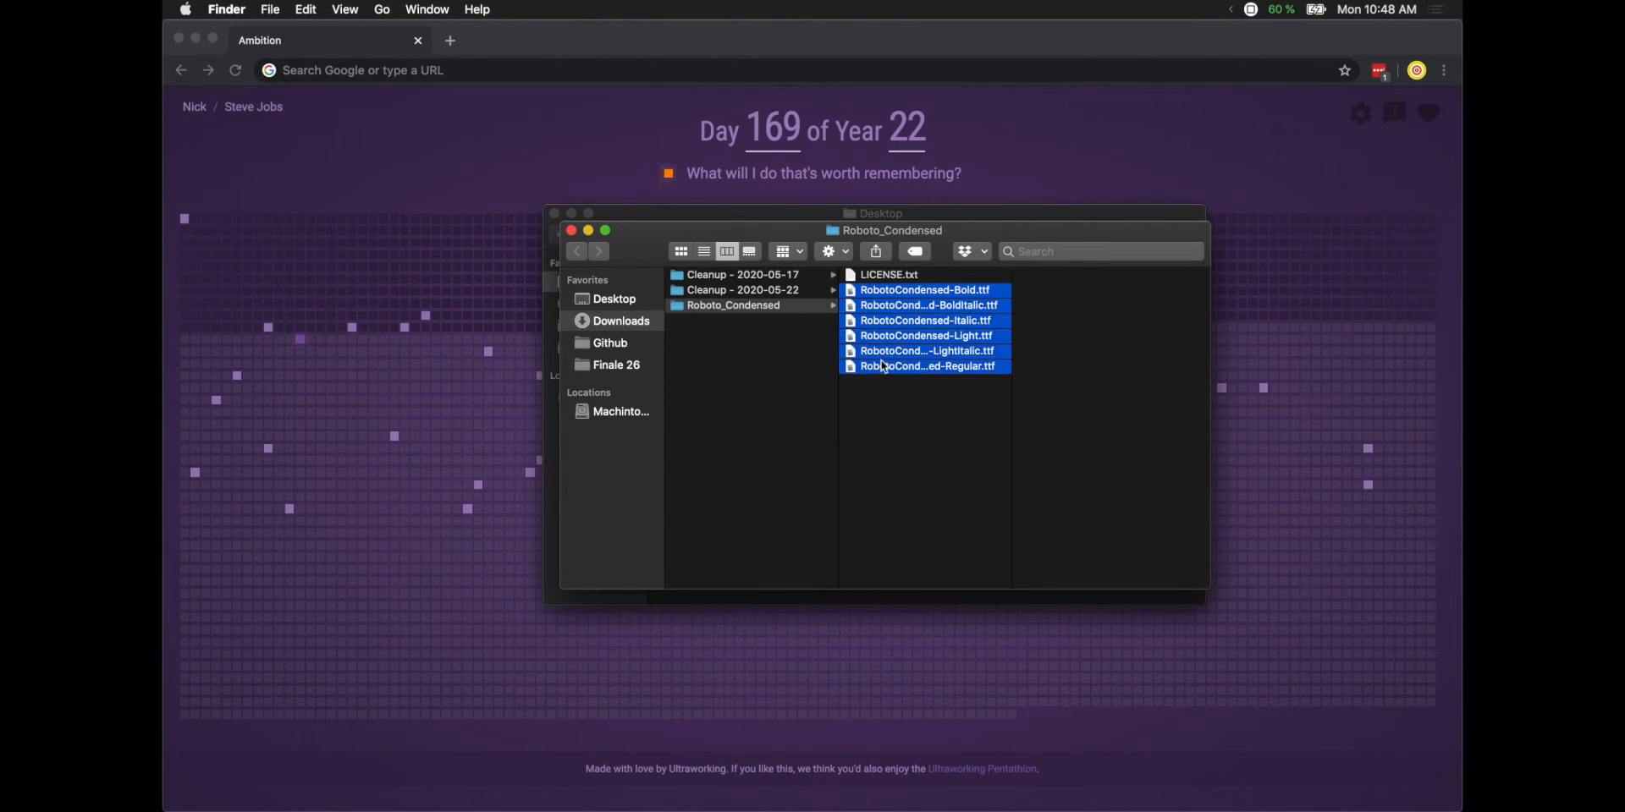
pyautogui.doubleClick(902, 338)
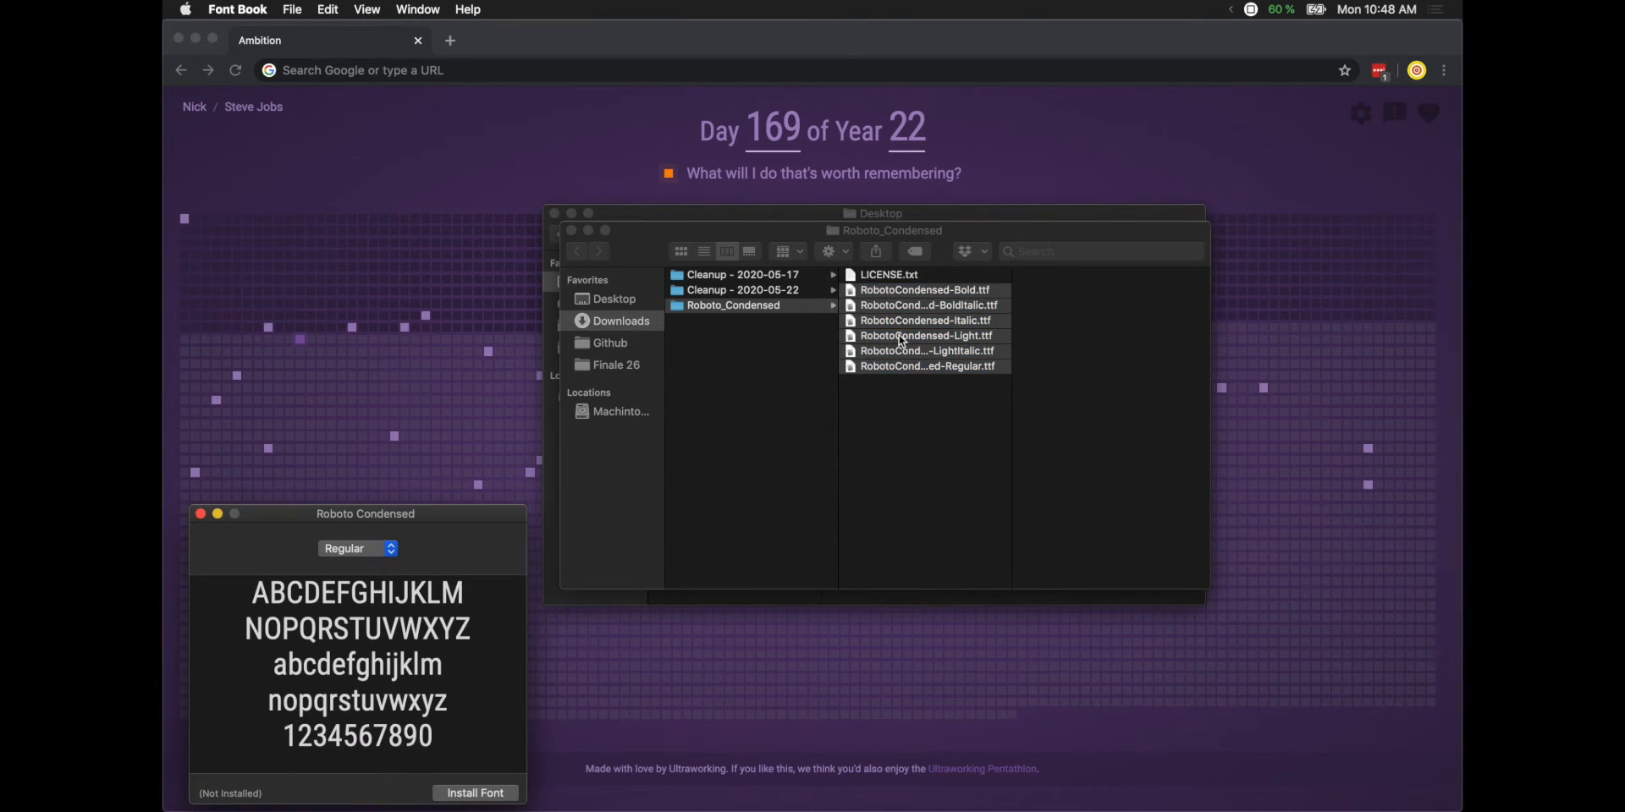
pyautogui.click(474, 796)
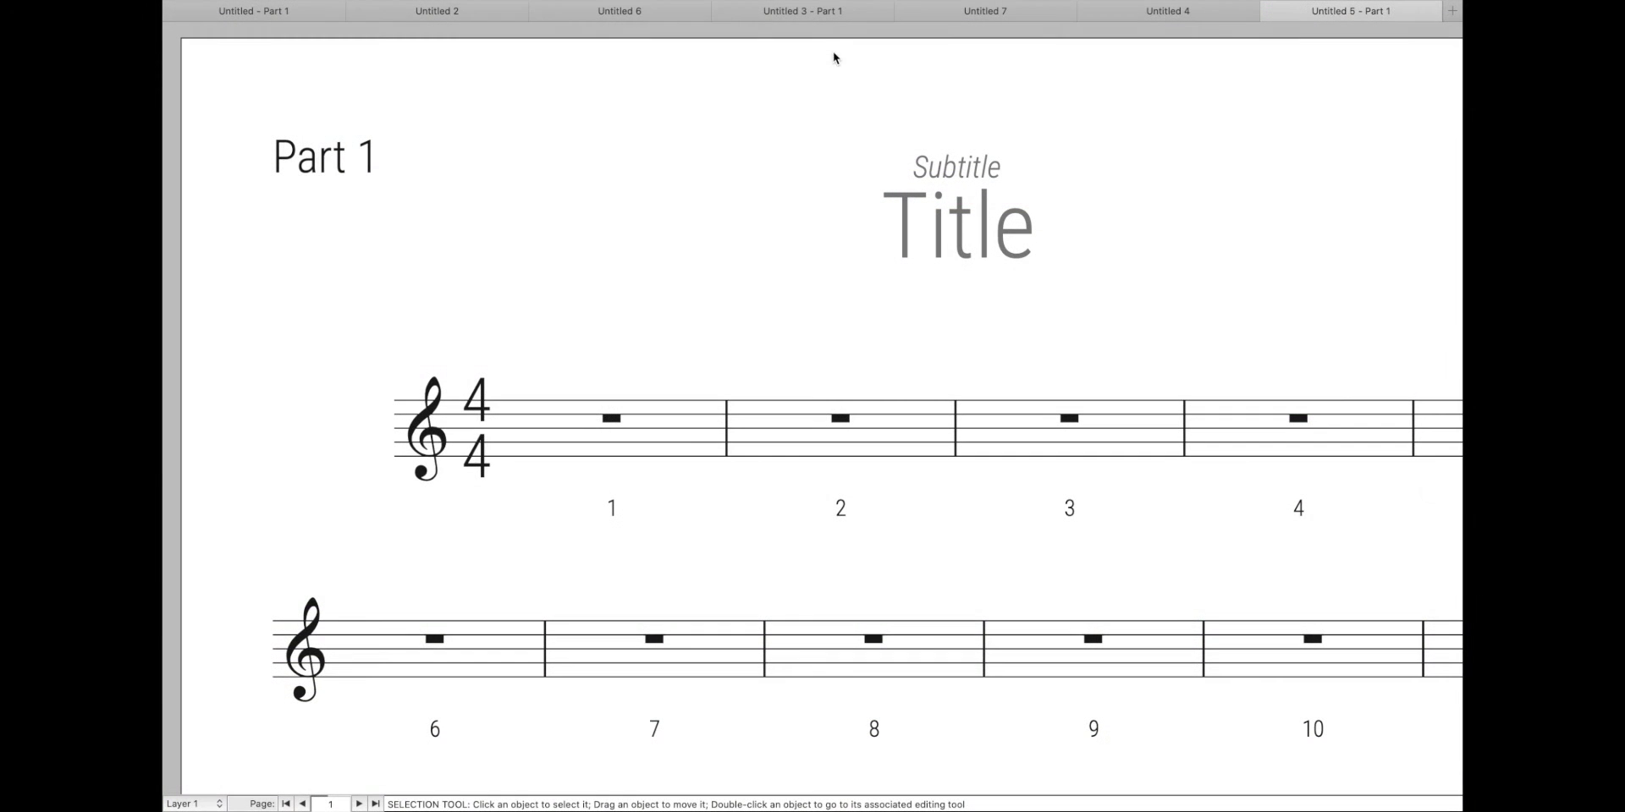
# - Switch Untitled 3 in Finale from Part 1 to its full score and open the Fonts section of Document Options
pyautogui.click(819, 18)
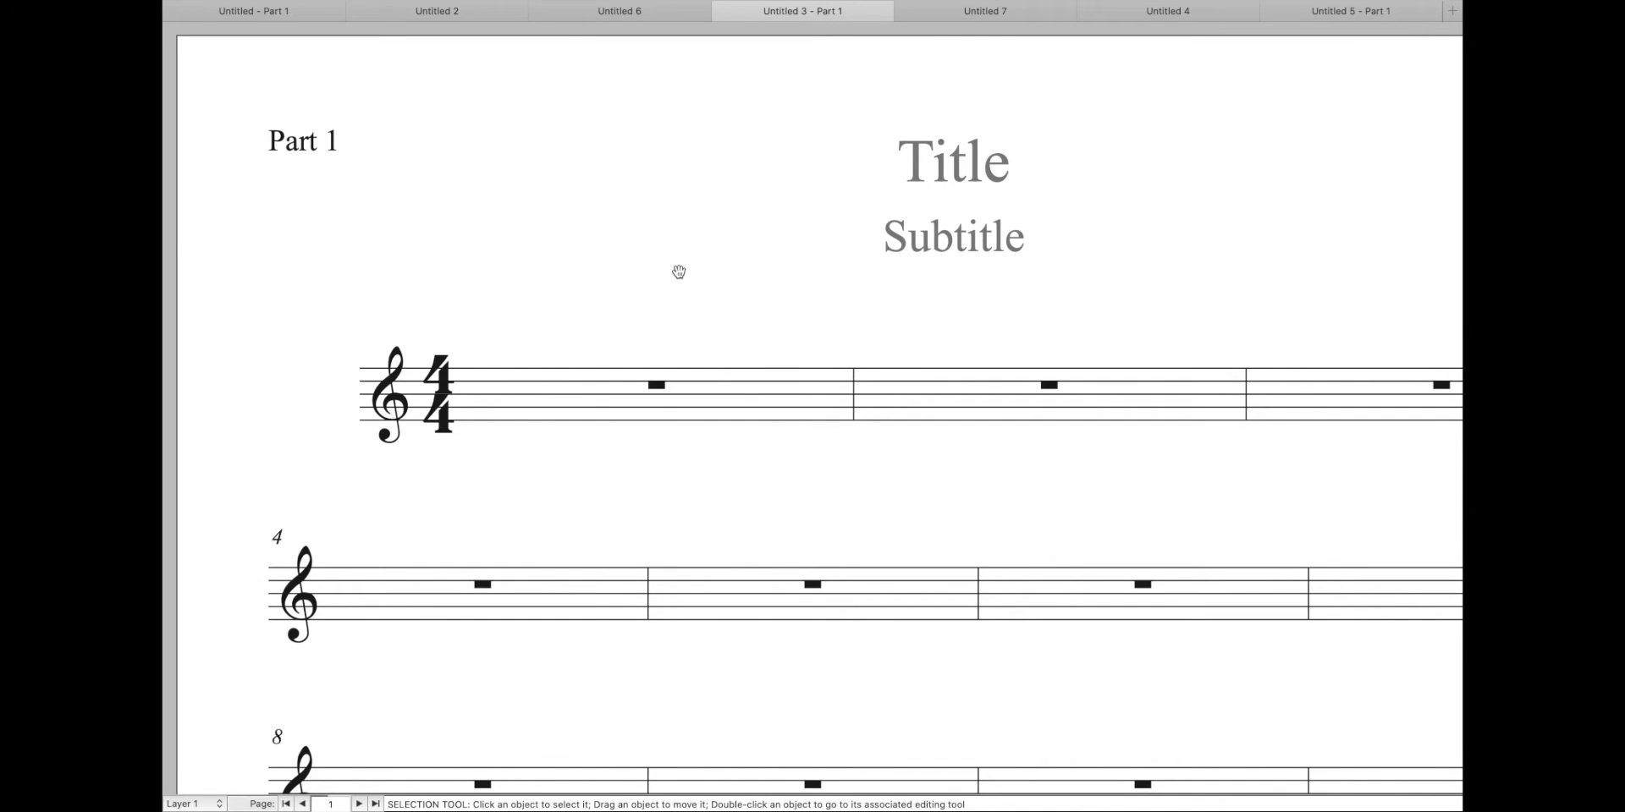
pyautogui.press('super+alt+shift+p')
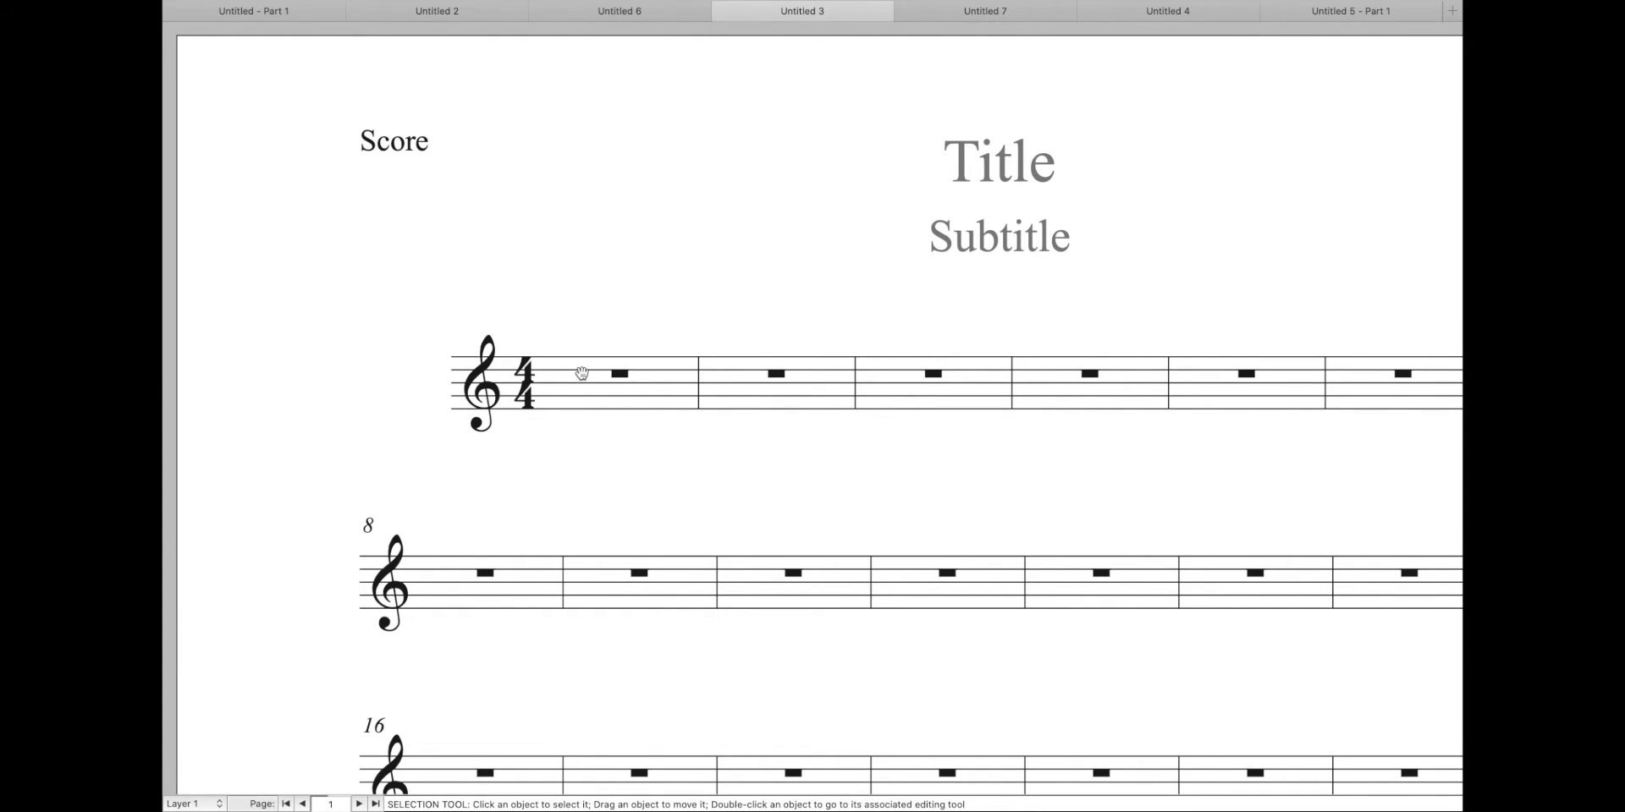
pyautogui.press('super+alt+d')
pyautogui.click(580, 244)
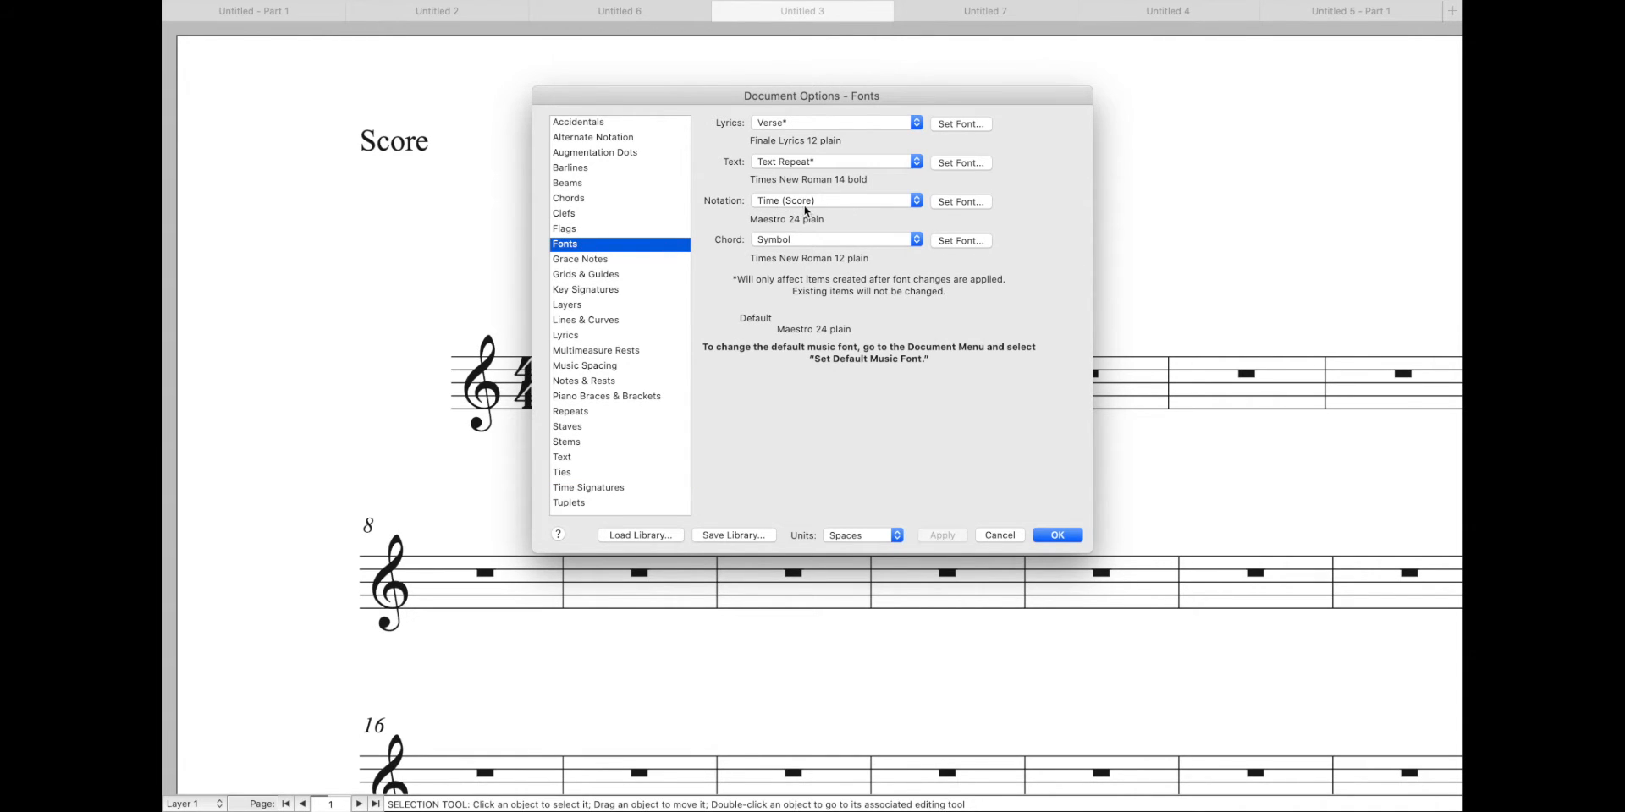
# - Set the Time (Score) notation font to Roboto Condensed Light at size 17 and apply it to the score
pyautogui.click(968, 201)
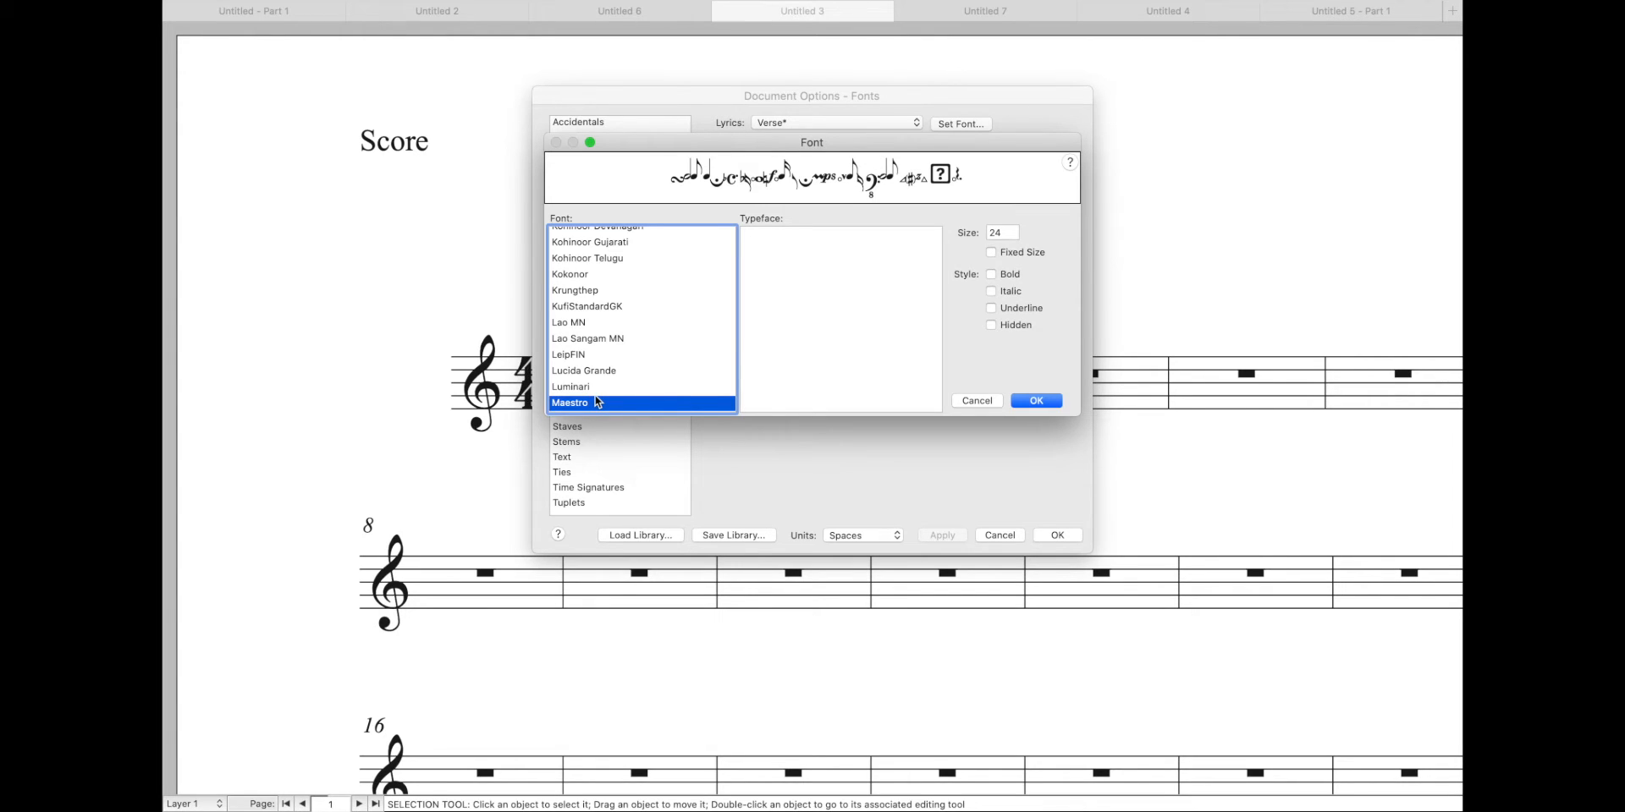
pyautogui.press('r')
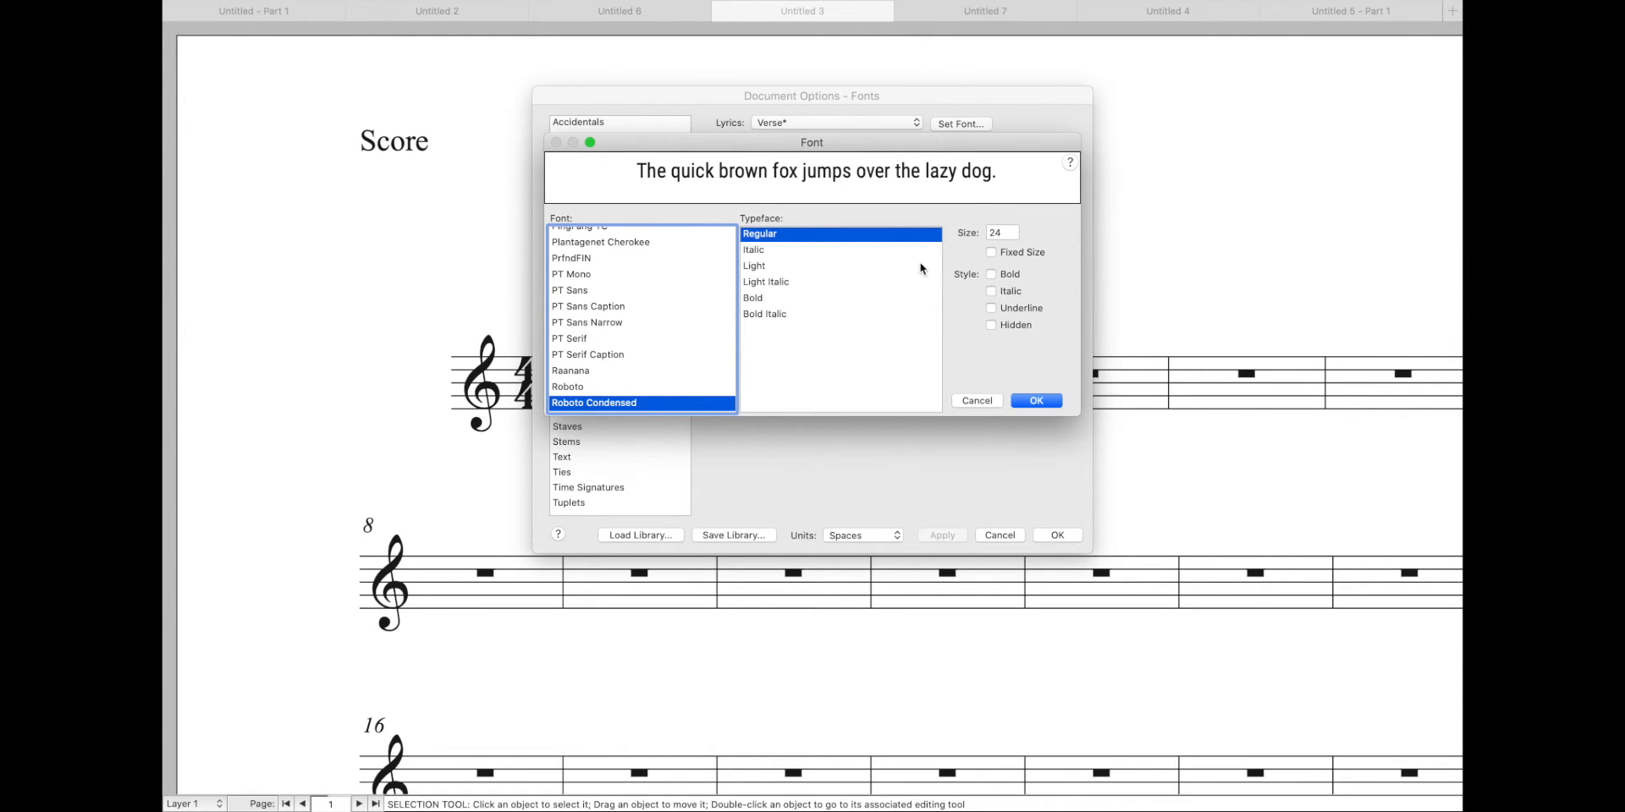
pyautogui.click(761, 268)
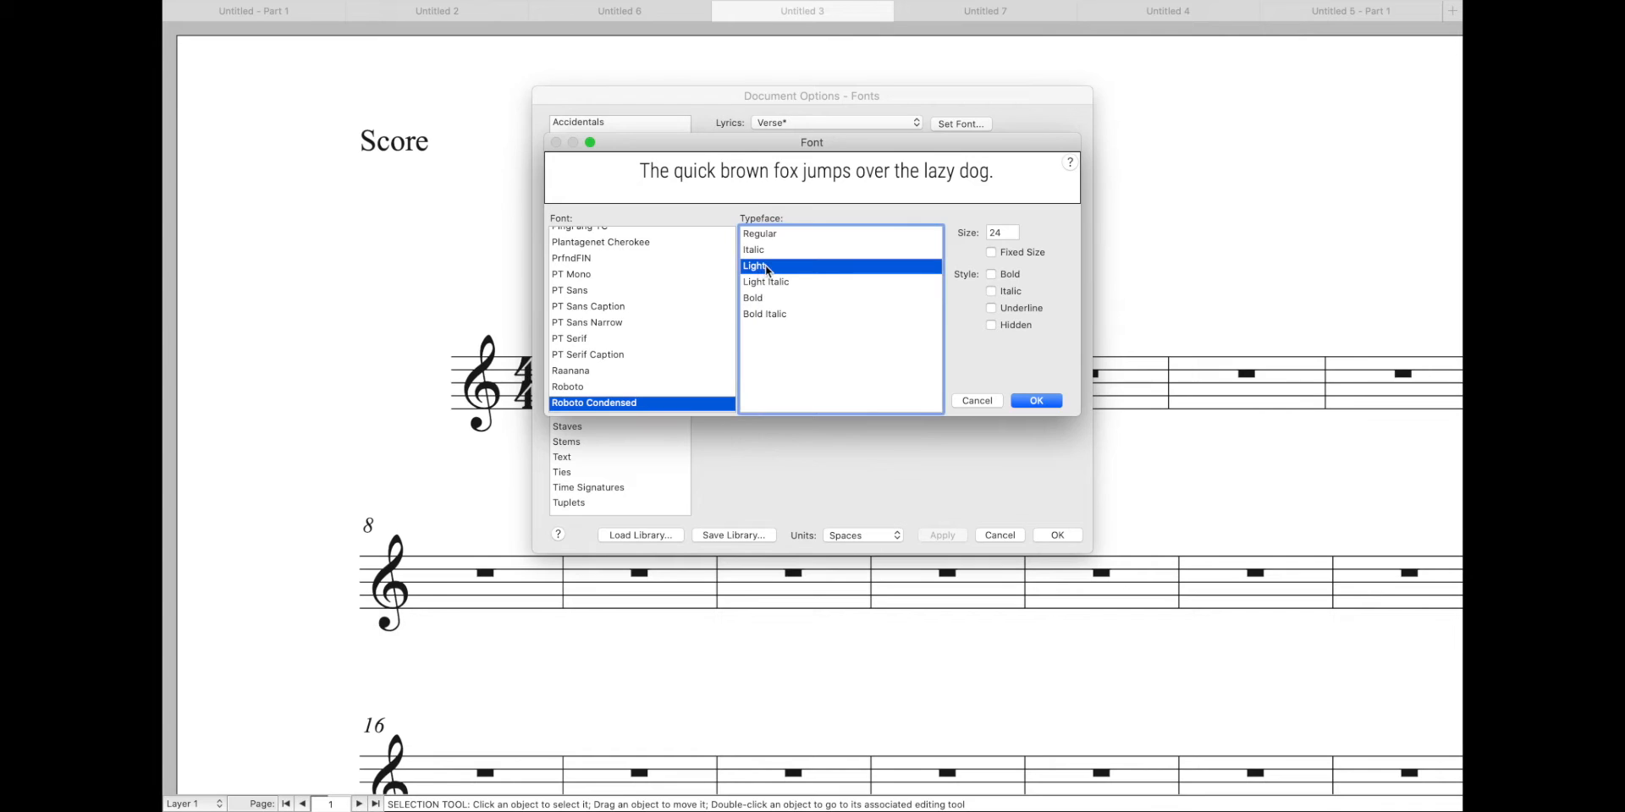
pyautogui.click(997, 233)
pyautogui.write('17')
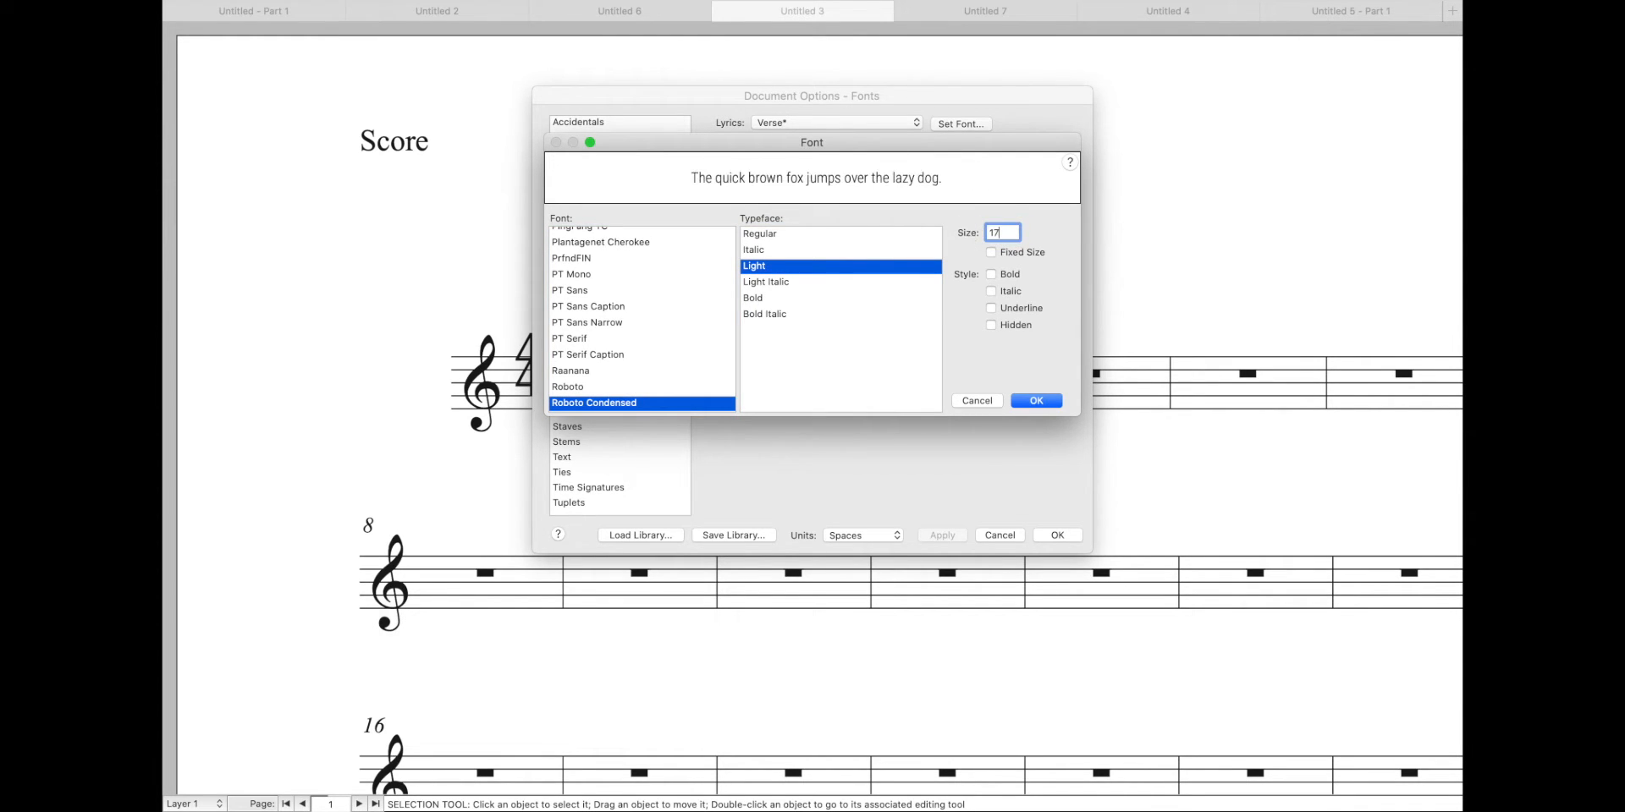
pyautogui.click(1030, 401)
pyautogui.click(941, 533)
pyautogui.moveTo(860, 100); pyautogui.dragTo(980, 100)
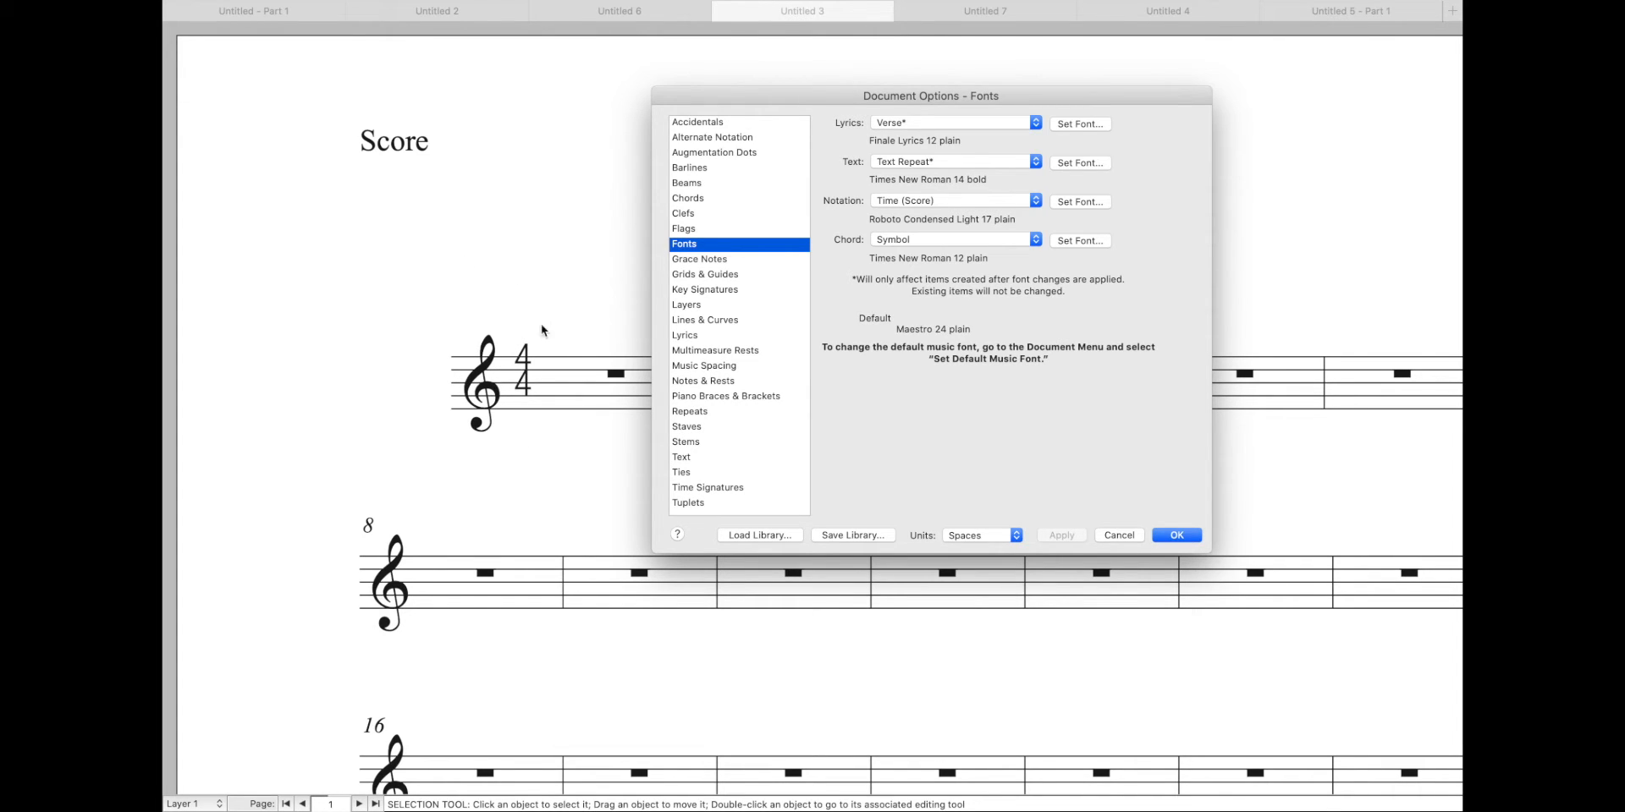
# - Set the score's vertical adjustment of the top and bottom time signature symbols to -1 space each, and accept the document options
pyautogui.click(707, 492)
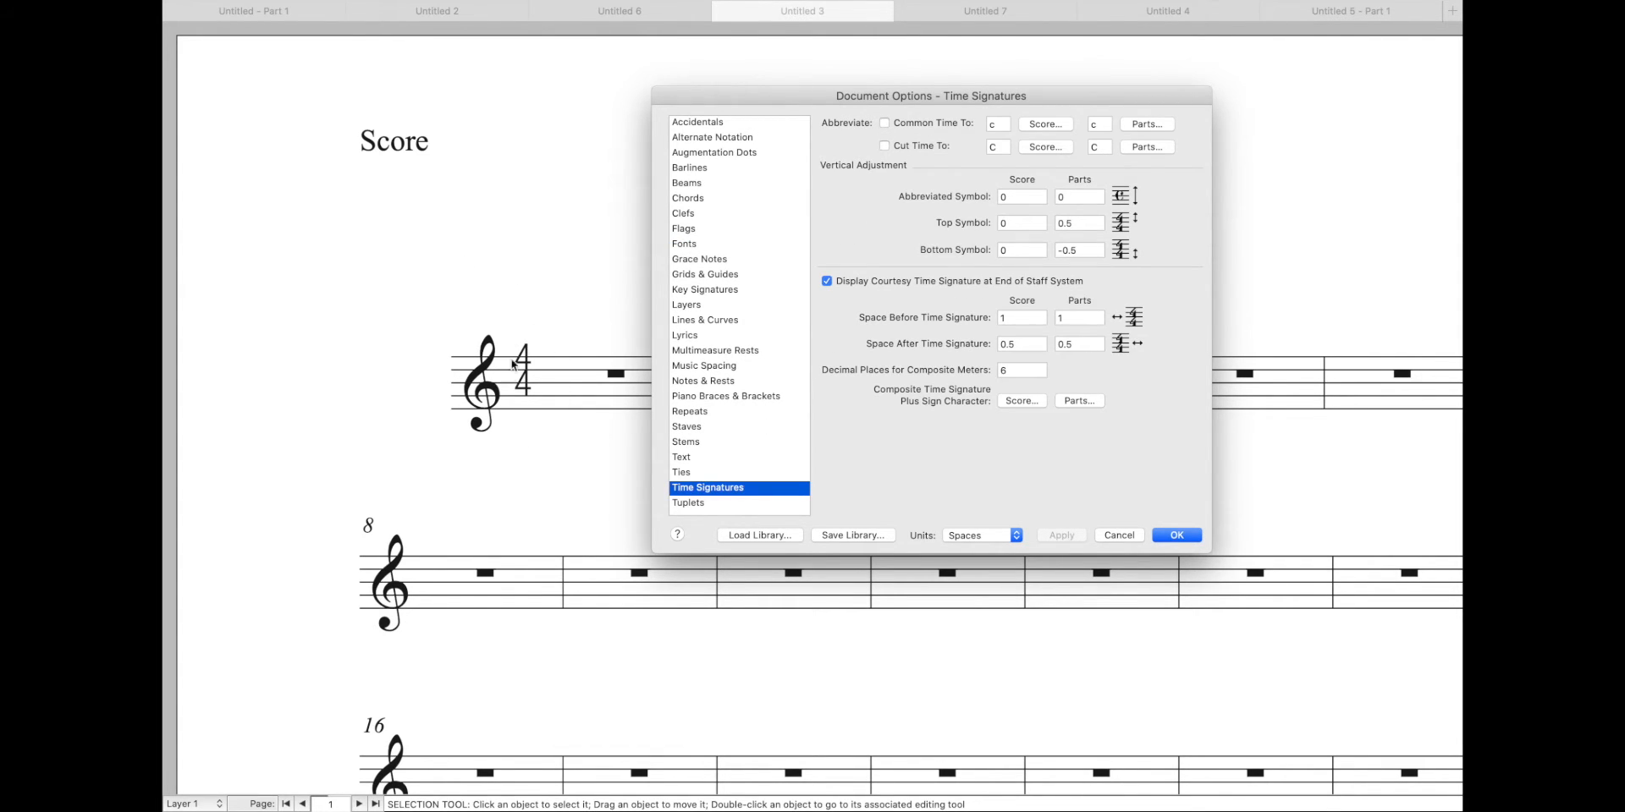
pyautogui.click(1016, 222)
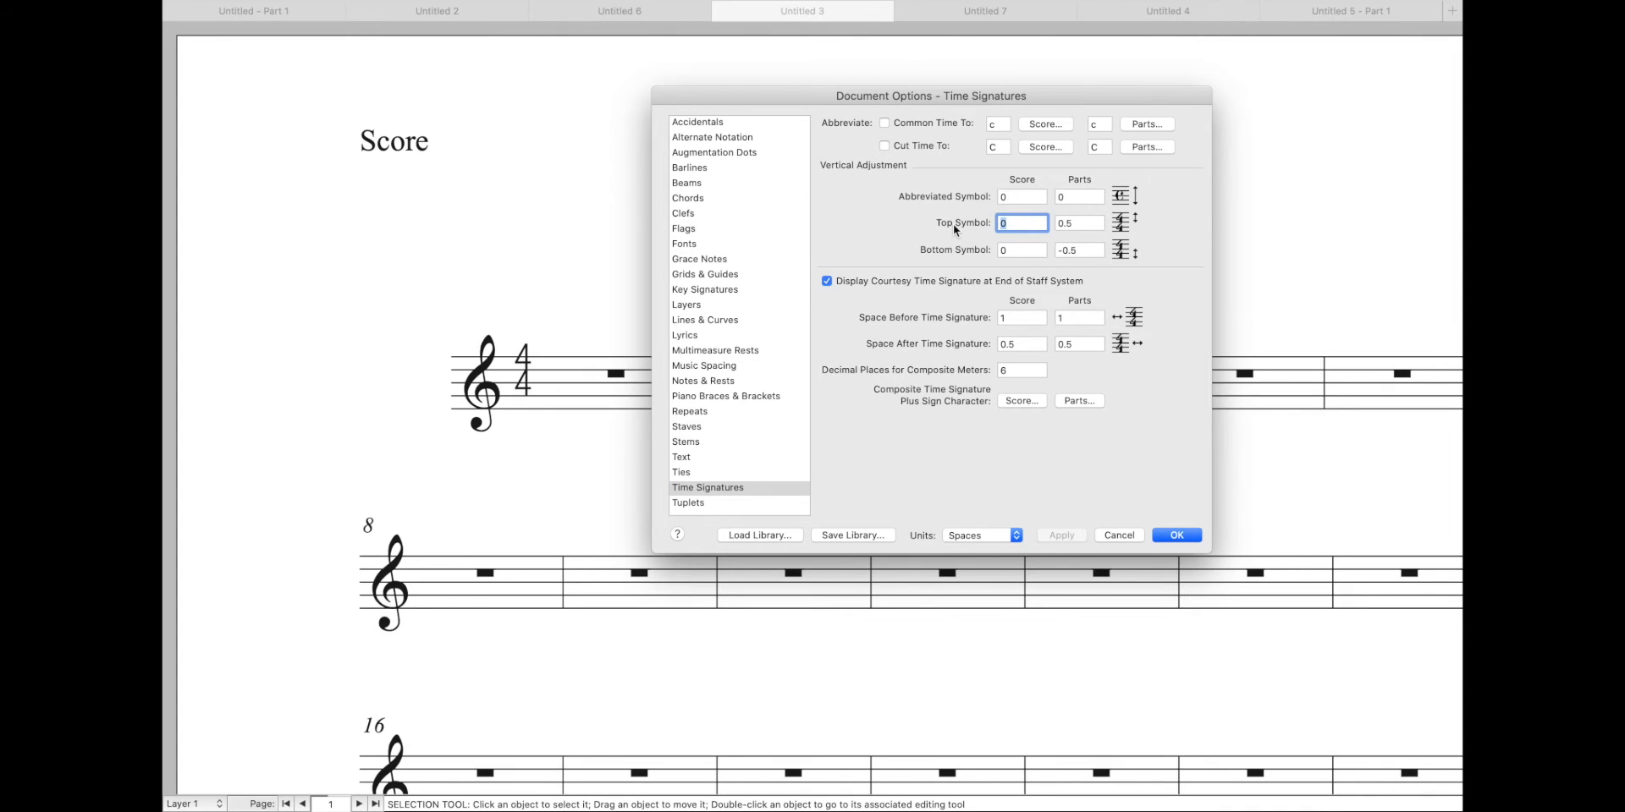
pyautogui.write('-1s')
pyautogui.press('Tab')
pyautogui.write('-1s')
pyautogui.click(1063, 535)
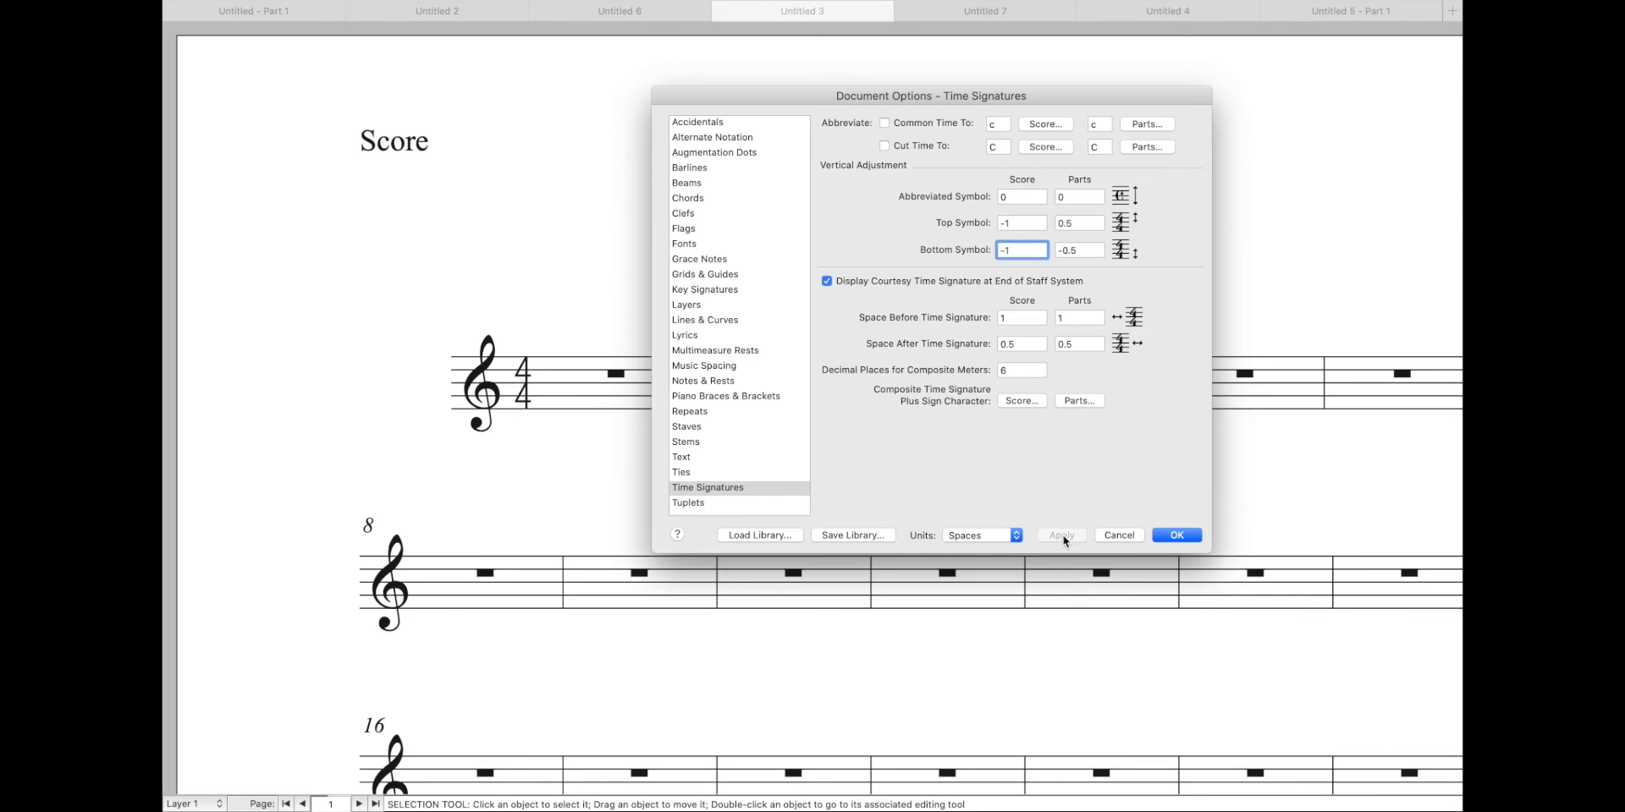
pyautogui.click(1177, 535)
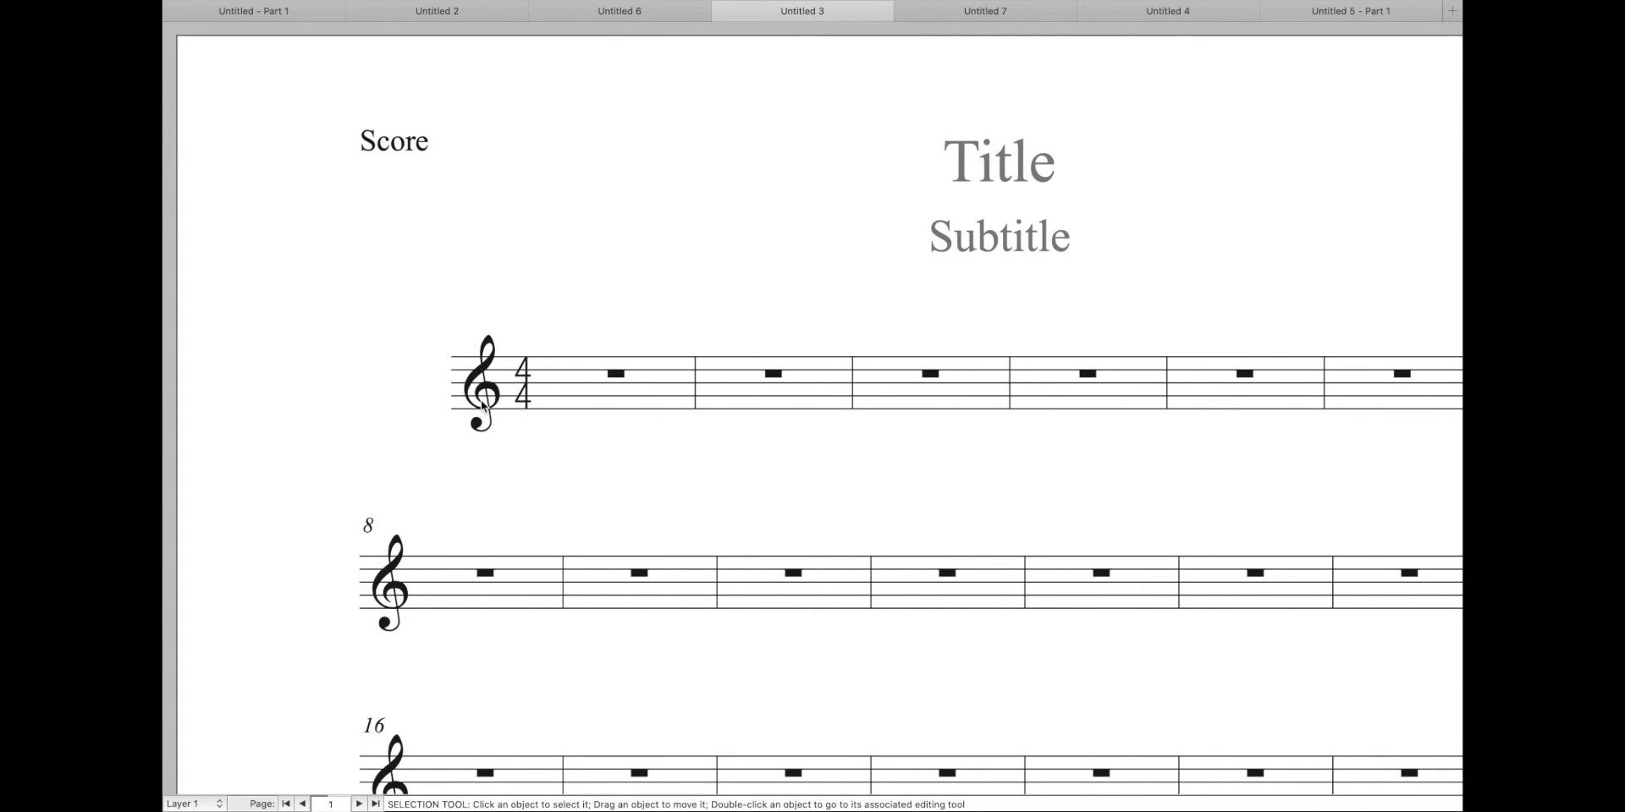
# - Bring up Part 1 of Untitled 5 to view its time signature
pyautogui.hotkey('ctrl', 'Tab')
pyautogui.hotkey('ctrl', 'Tab')
pyautogui.hotkey('ctrl', 'Tab')
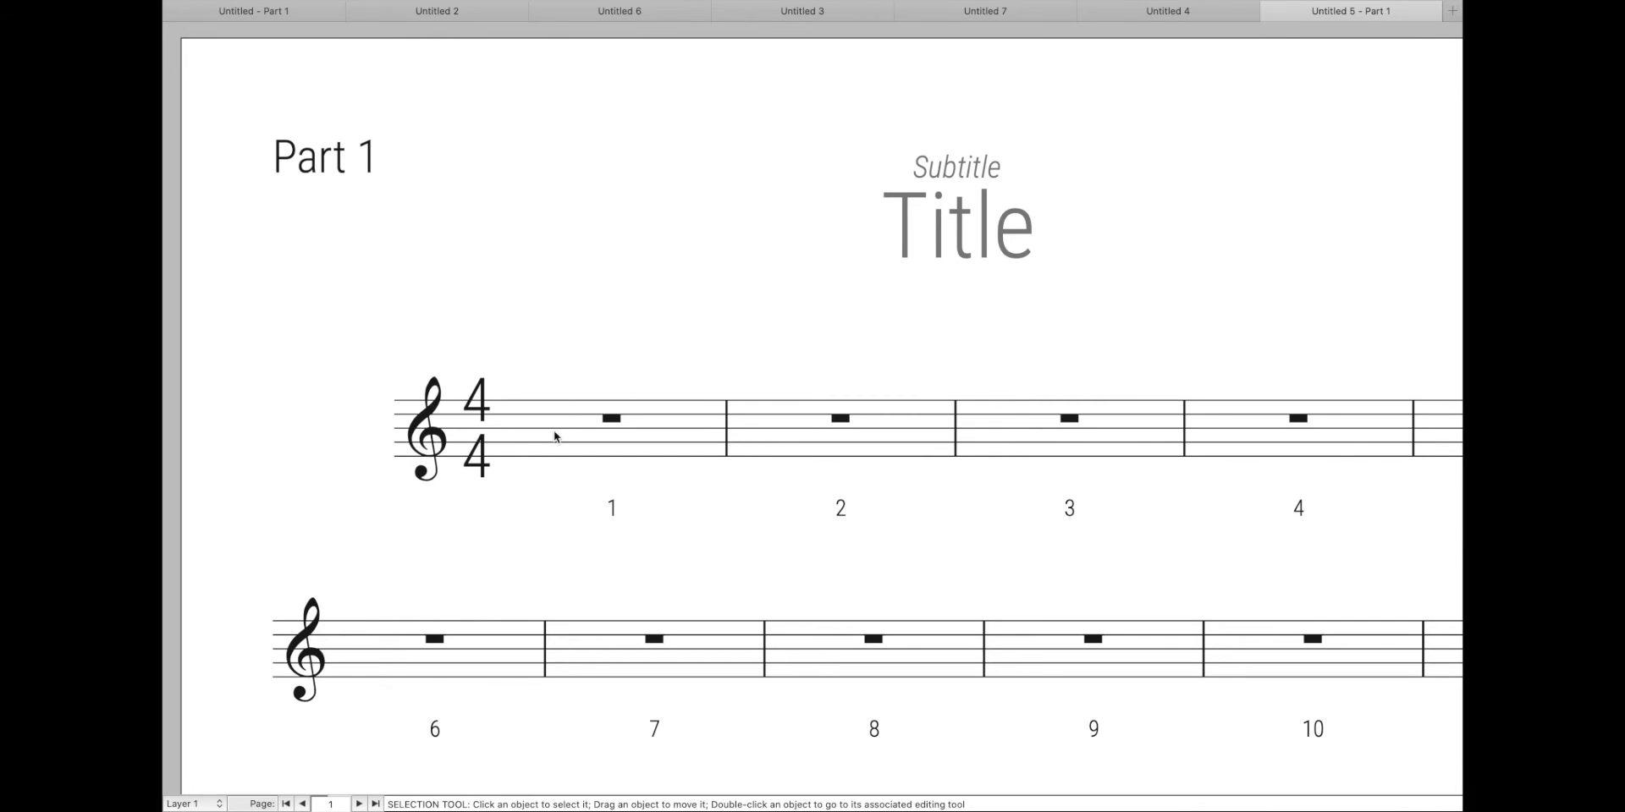
# - Return to the Untitled 3 score and open the font selection for the Time (Parts) notation in Document Options
pyautogui.hotkey('ctrl', 'shift', 'Tab')
pyautogui.hotkey('ctrl', 'shift', 'Tab')
pyautogui.hotkey('ctrl', 'shift', 'Tab')
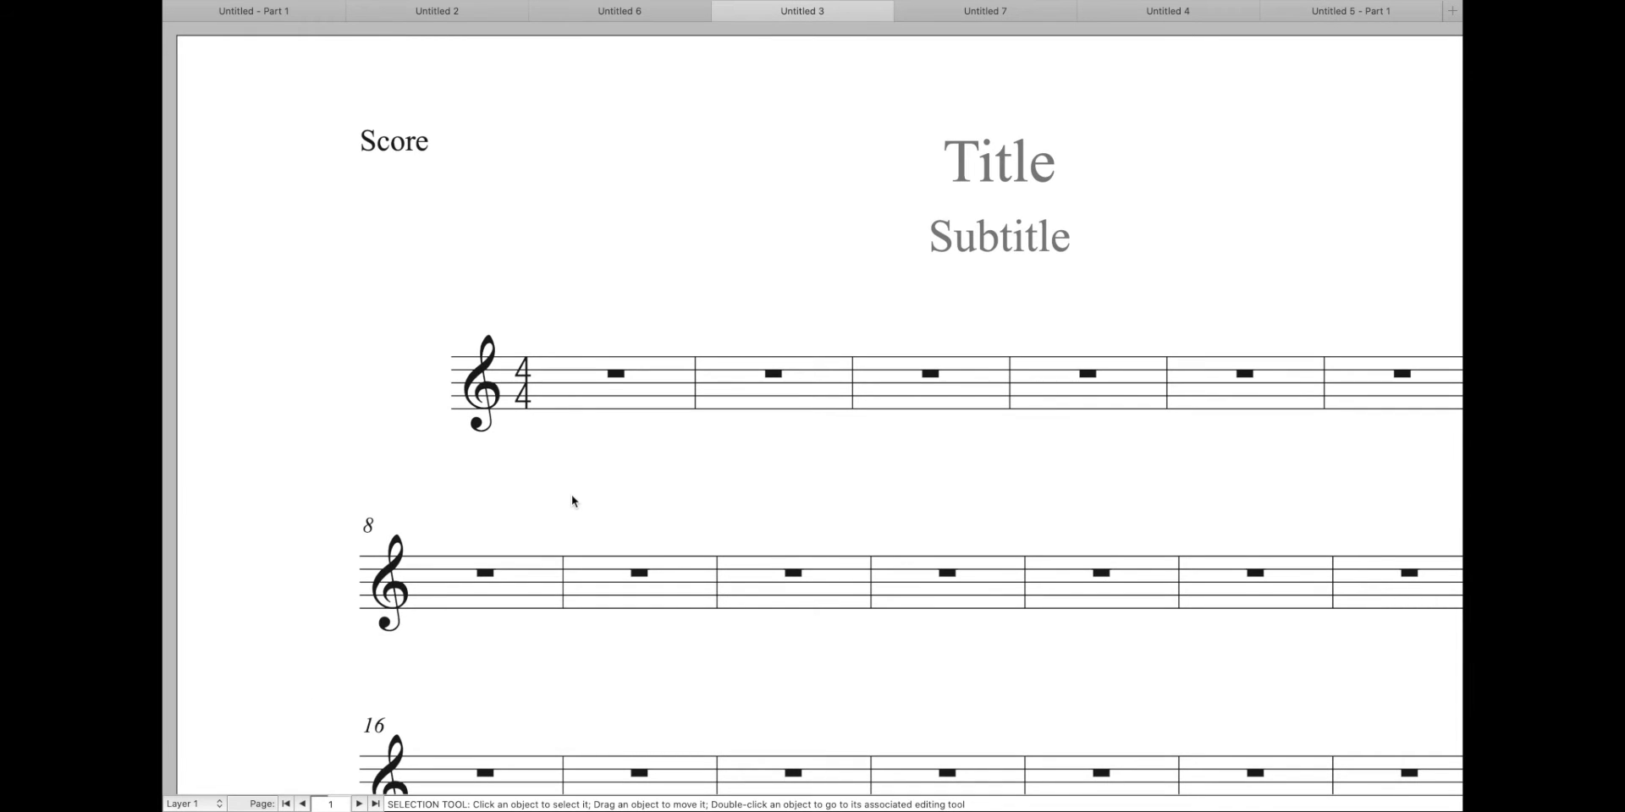
pyautogui.press('super+alt+a')
pyautogui.click(842, 207)
pyautogui.click(973, 204)
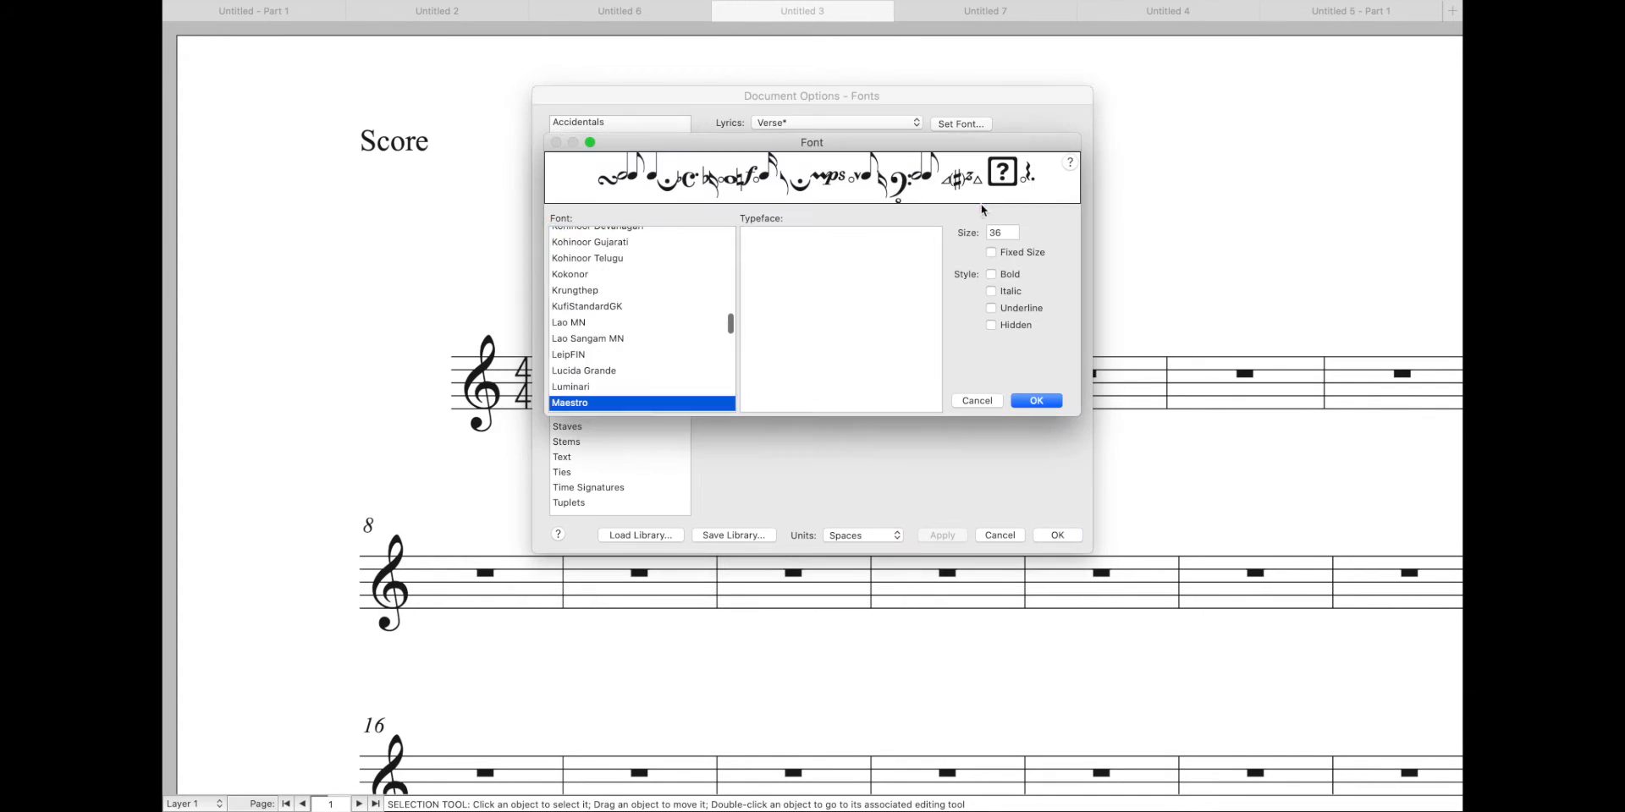
# - Set the Time (Parts) notation font to Roboto Condensed Light at size 26 and accept the document options
pyautogui.write('ro')
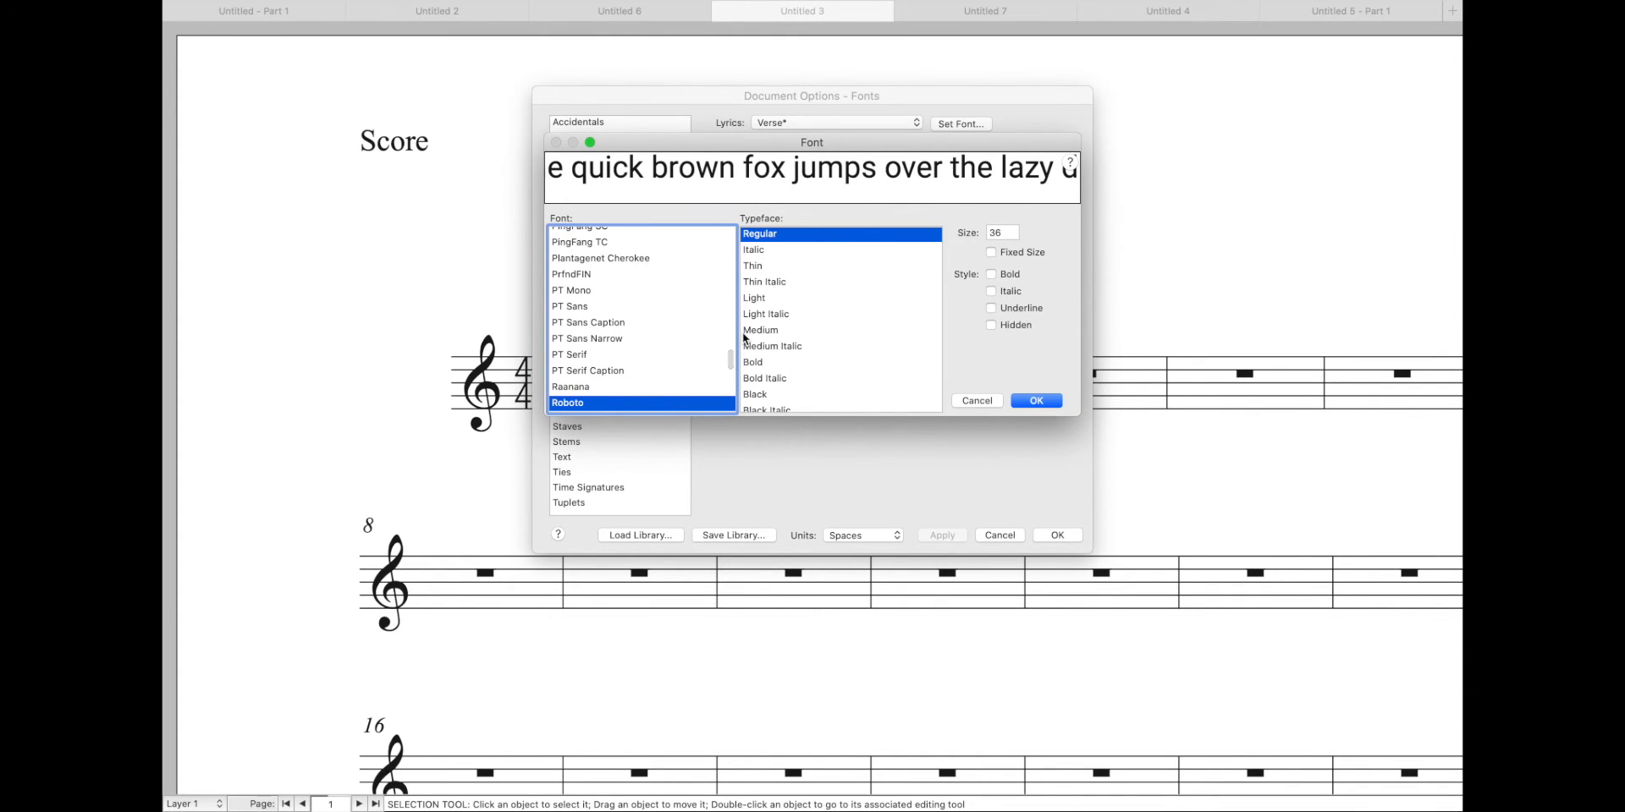
pyautogui.press('Down')
pyautogui.click(771, 266)
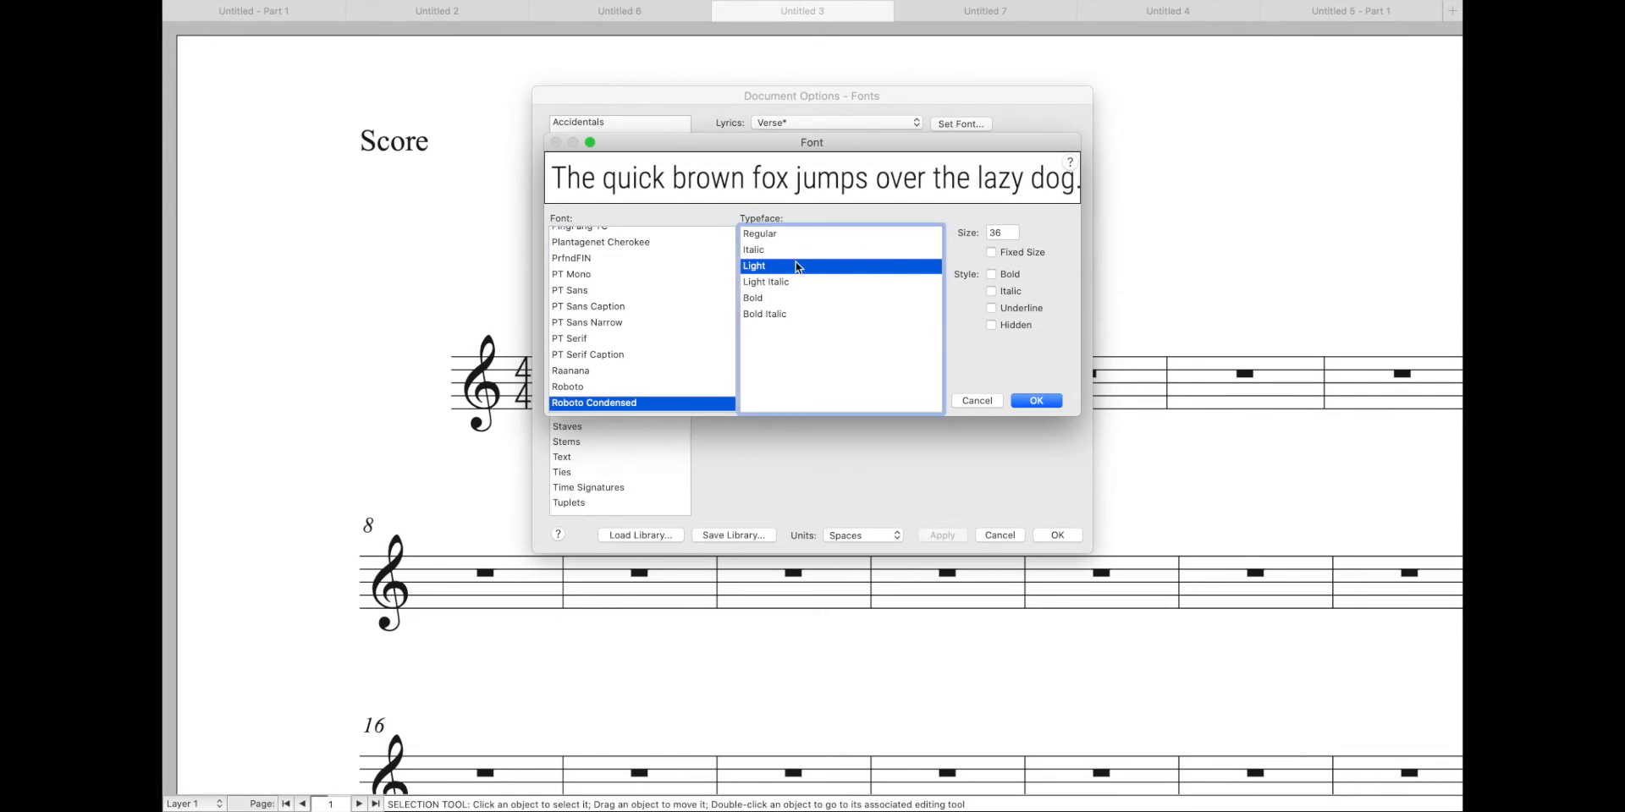
pyautogui.click(1007, 232)
pyautogui.write('26')
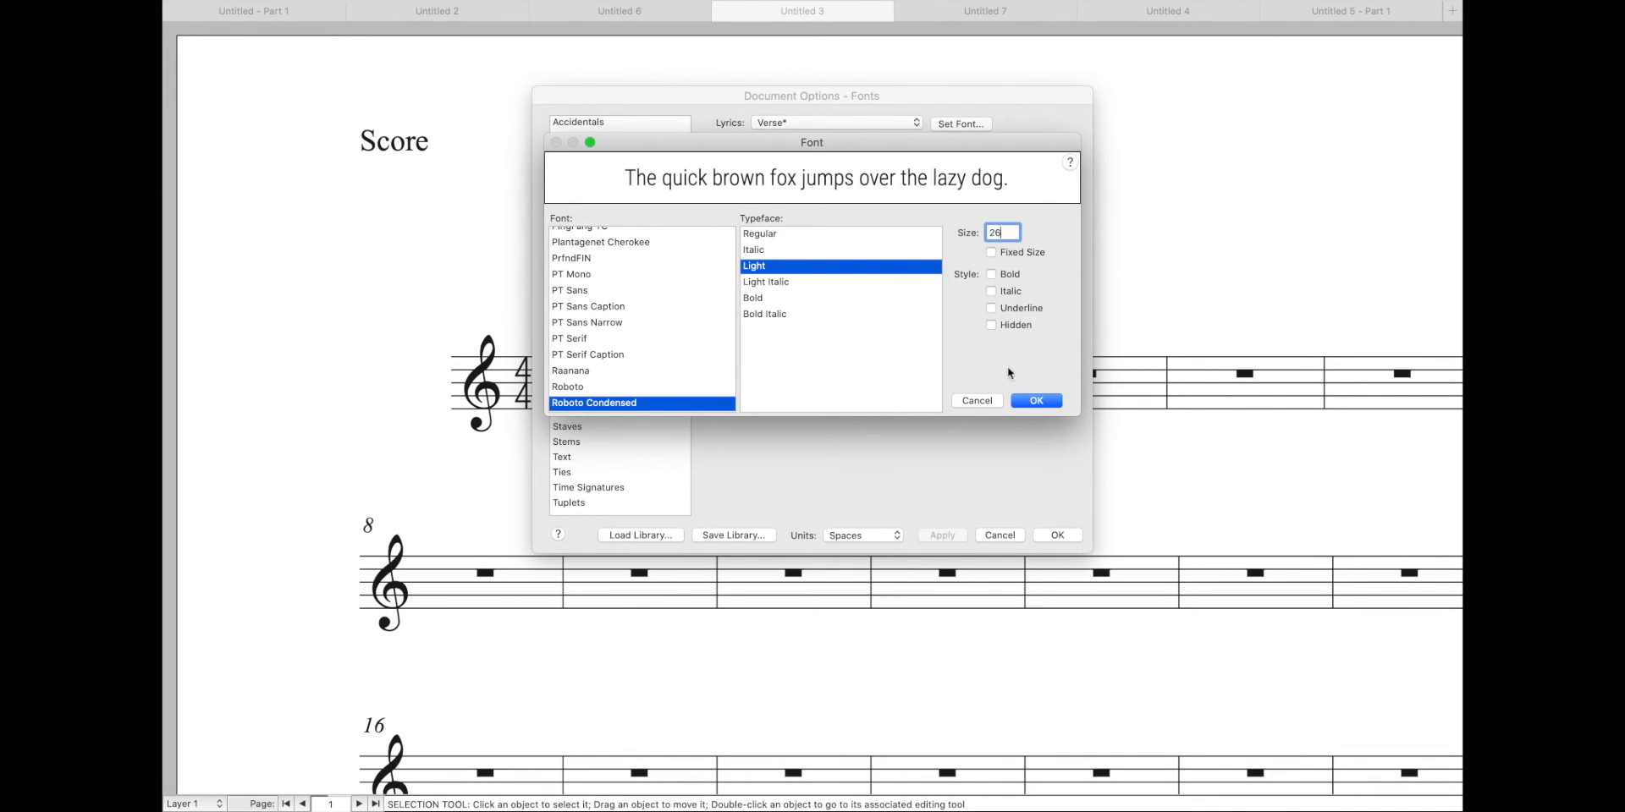
pyautogui.click(1033, 403)
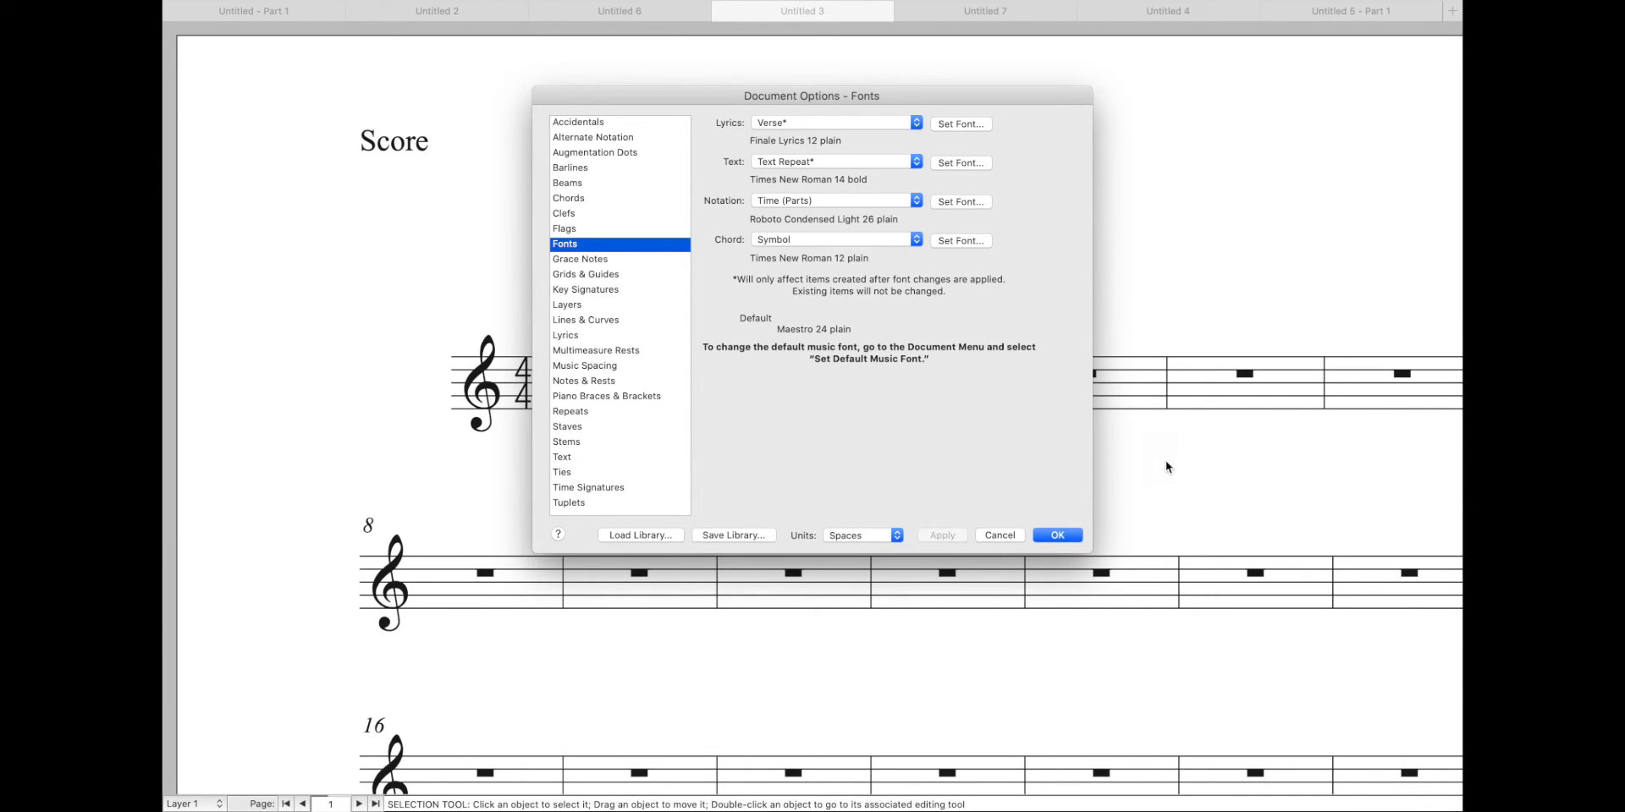
pyautogui.click(1069, 539)
# - In Part 1 of Untitled 3, set the parts' vertical adjustment to -0.5 spaces for the top time signature symbol and -2.5 for the bottom
pyautogui.press('alt+super+period')
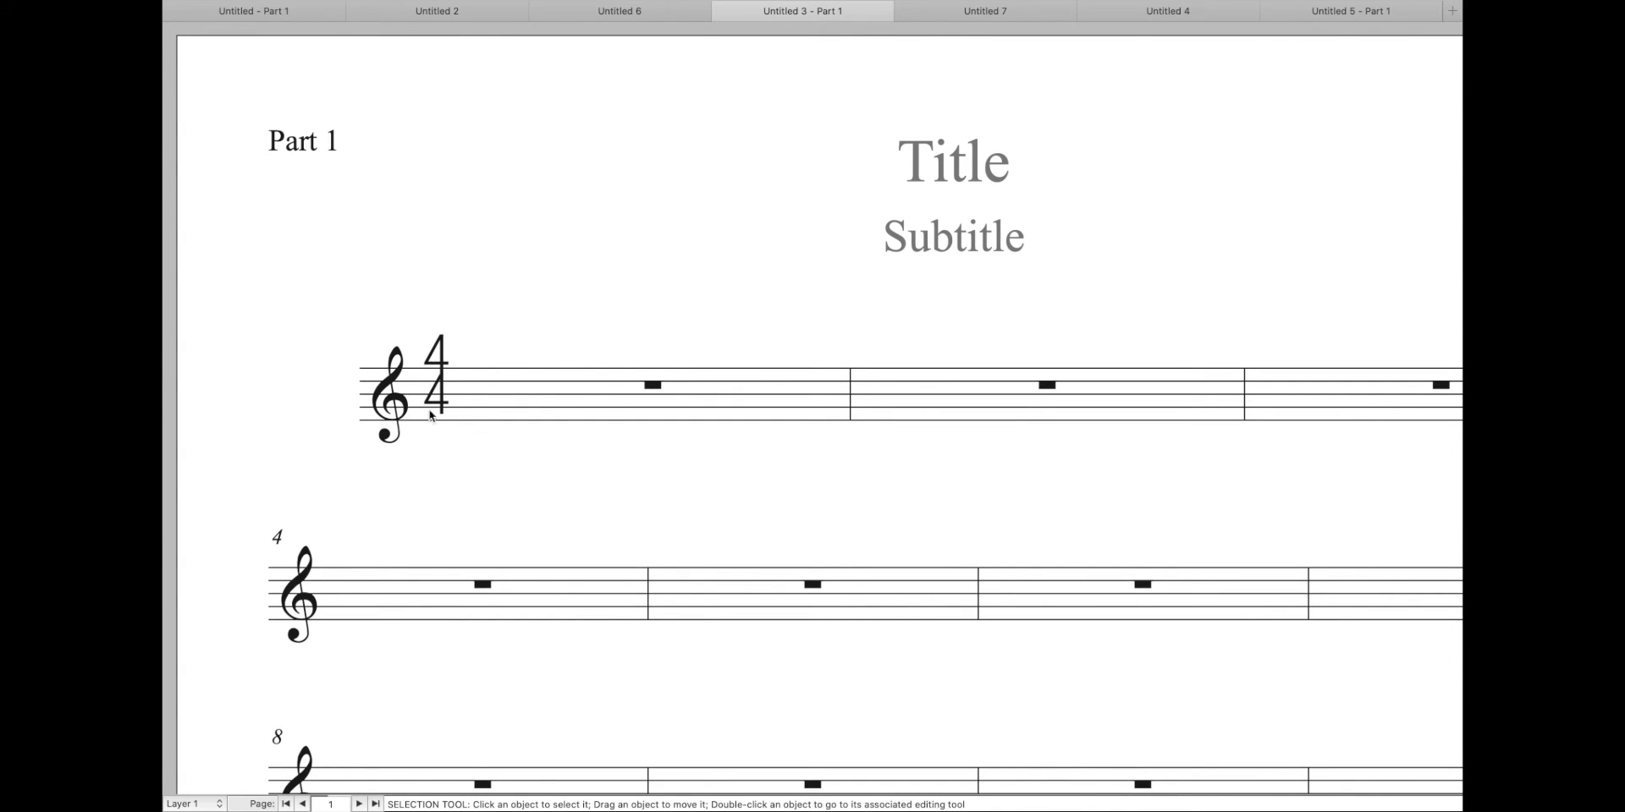
pyautogui.press('alt+super+d')
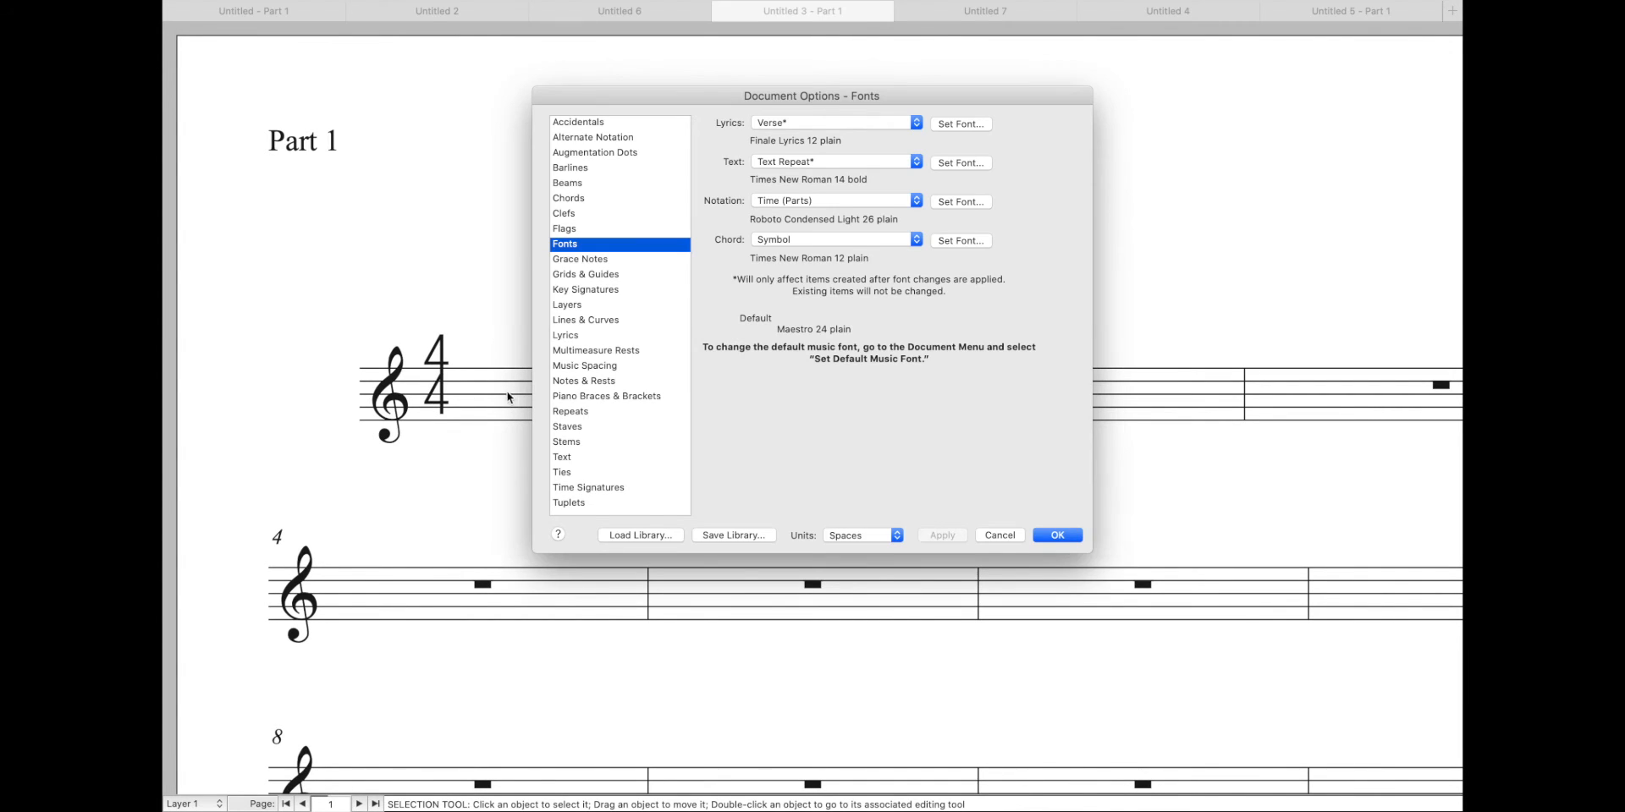
pyautogui.click(574, 488)
pyautogui.doubleClick(965, 223)
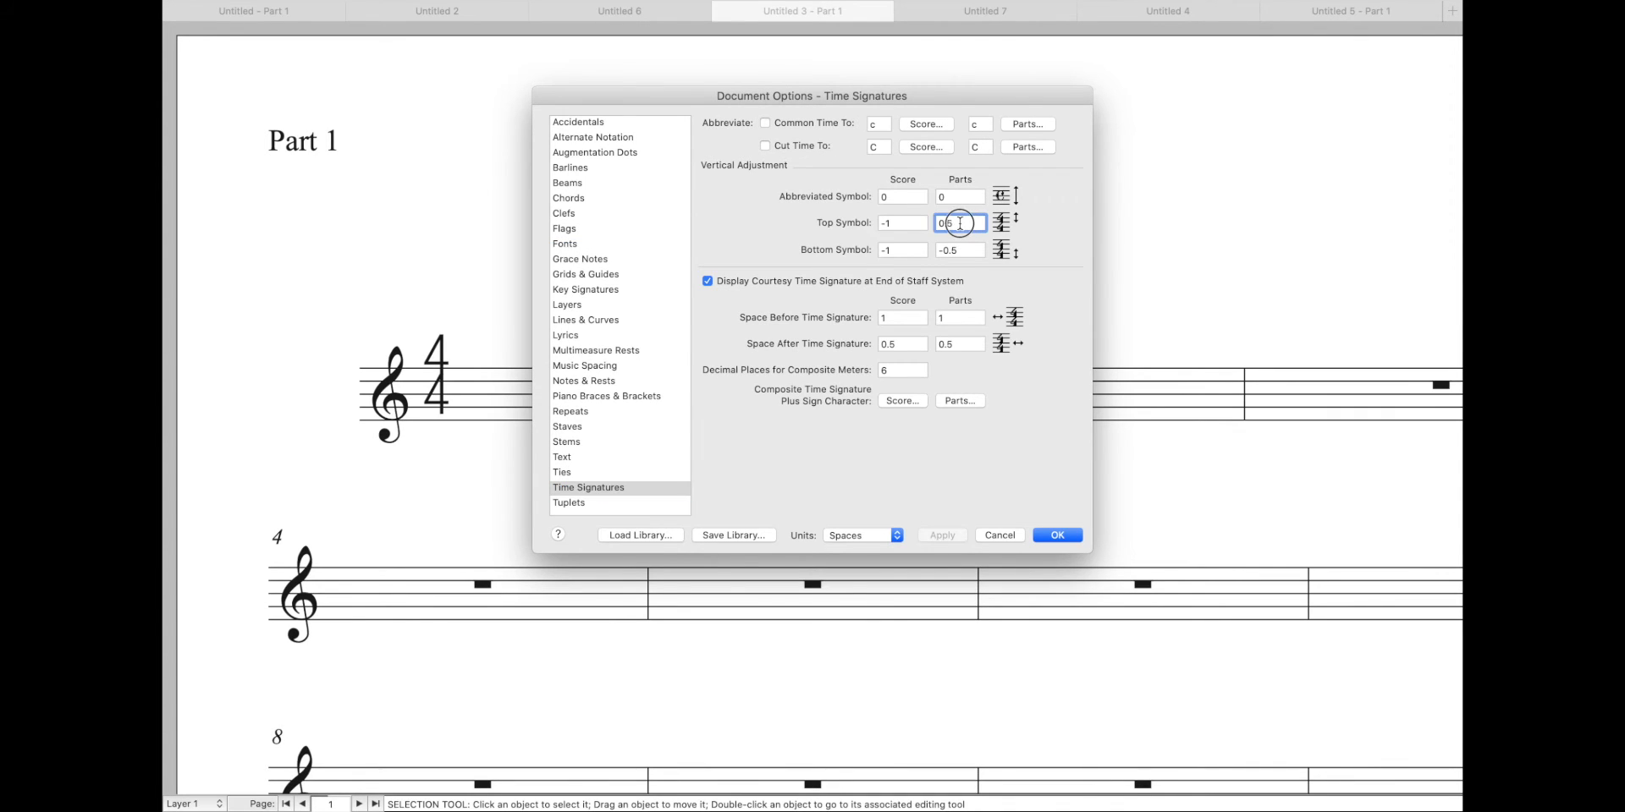
pyautogui.write('-.5')
pyautogui.doubleClick(965, 250)
pyautogui.write('-2.5')
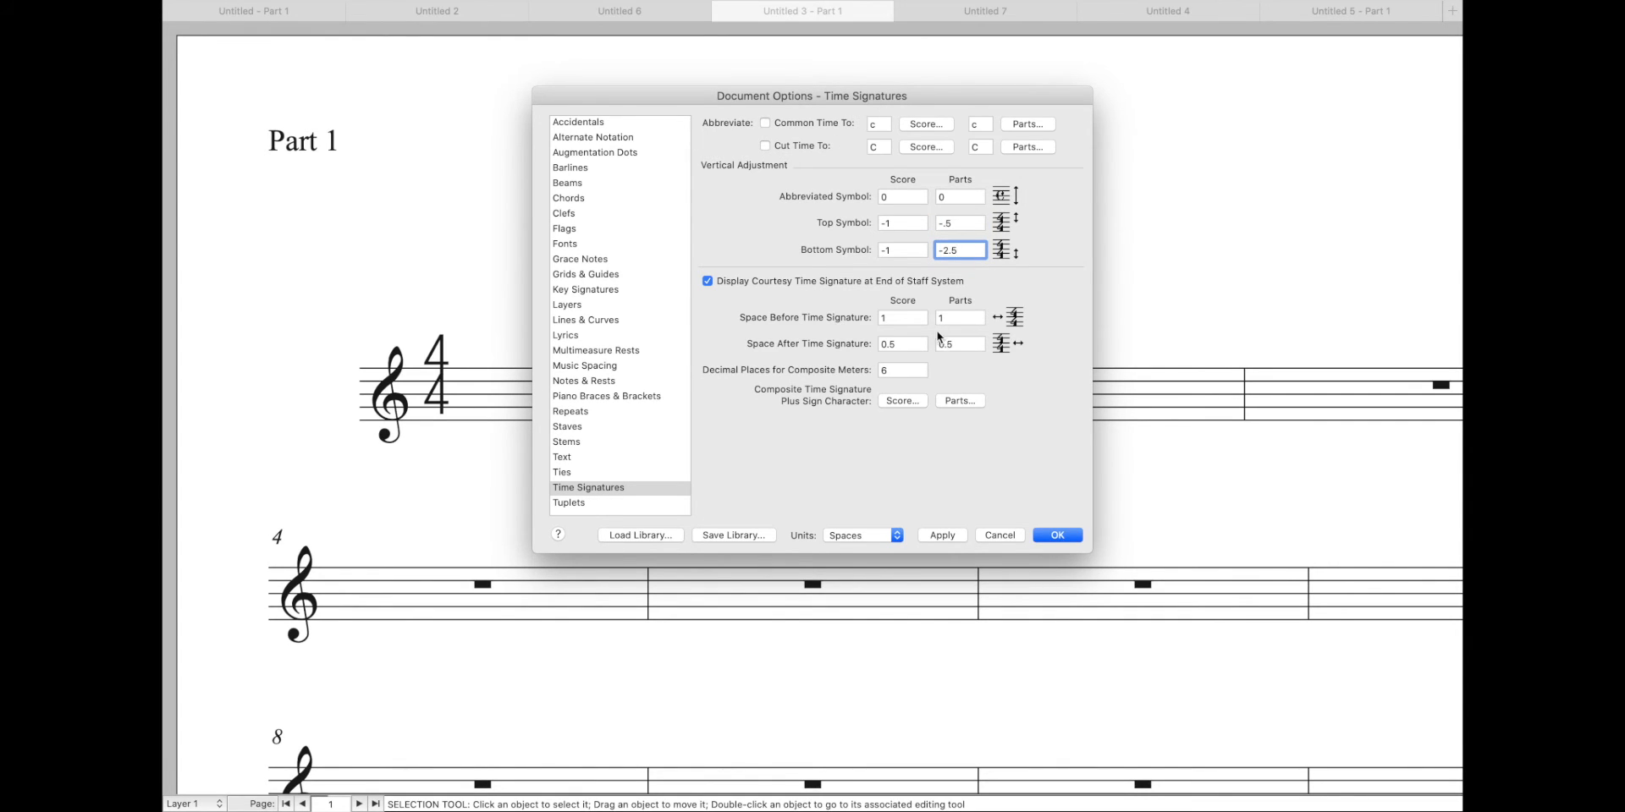
pyautogui.click(940, 548)
pyautogui.click(943, 543)
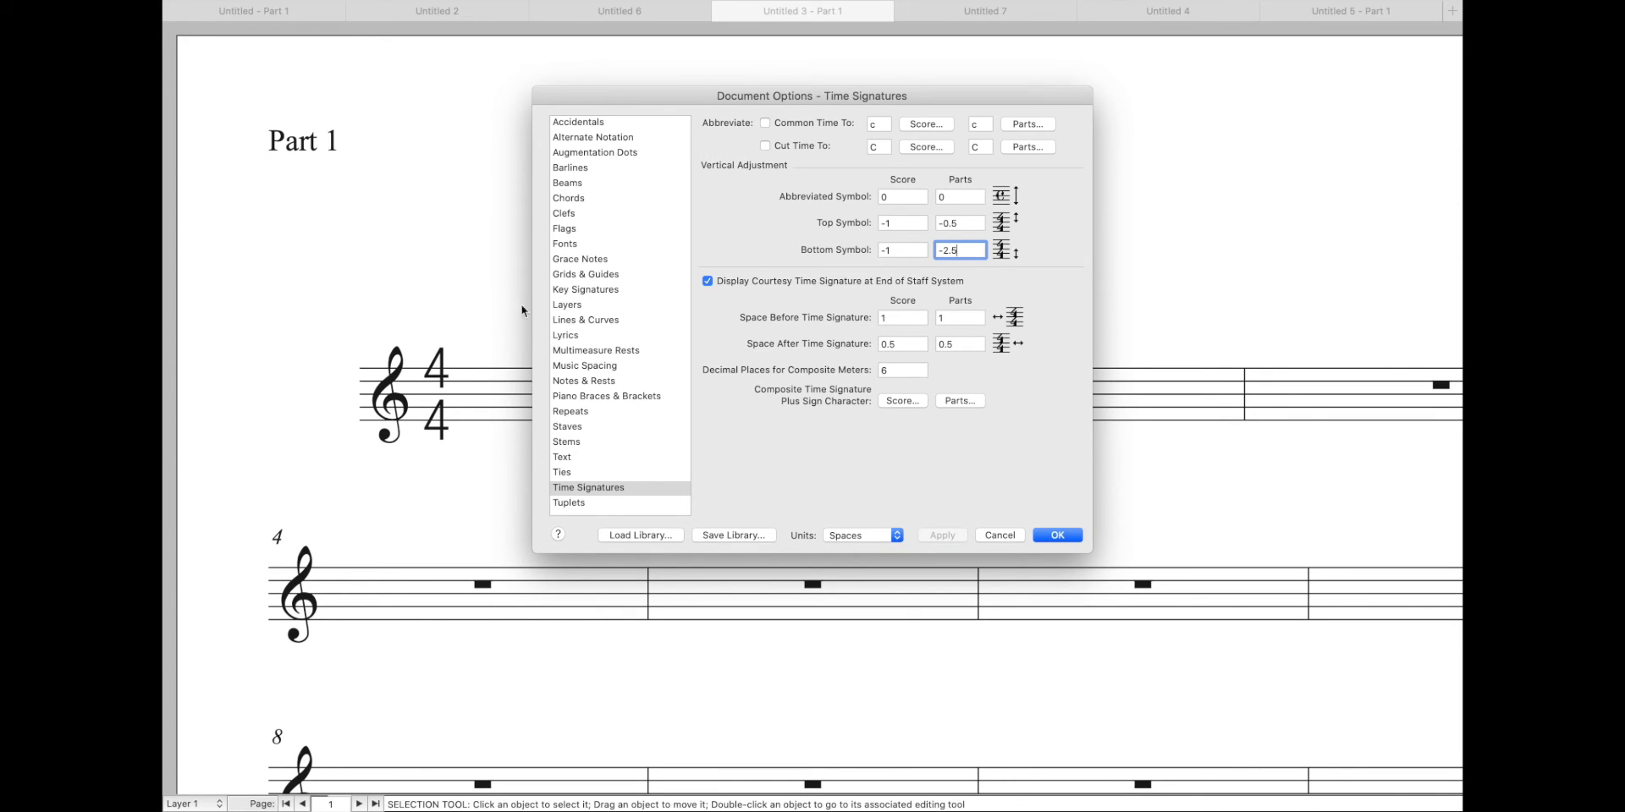
pyautogui.click(1057, 534)
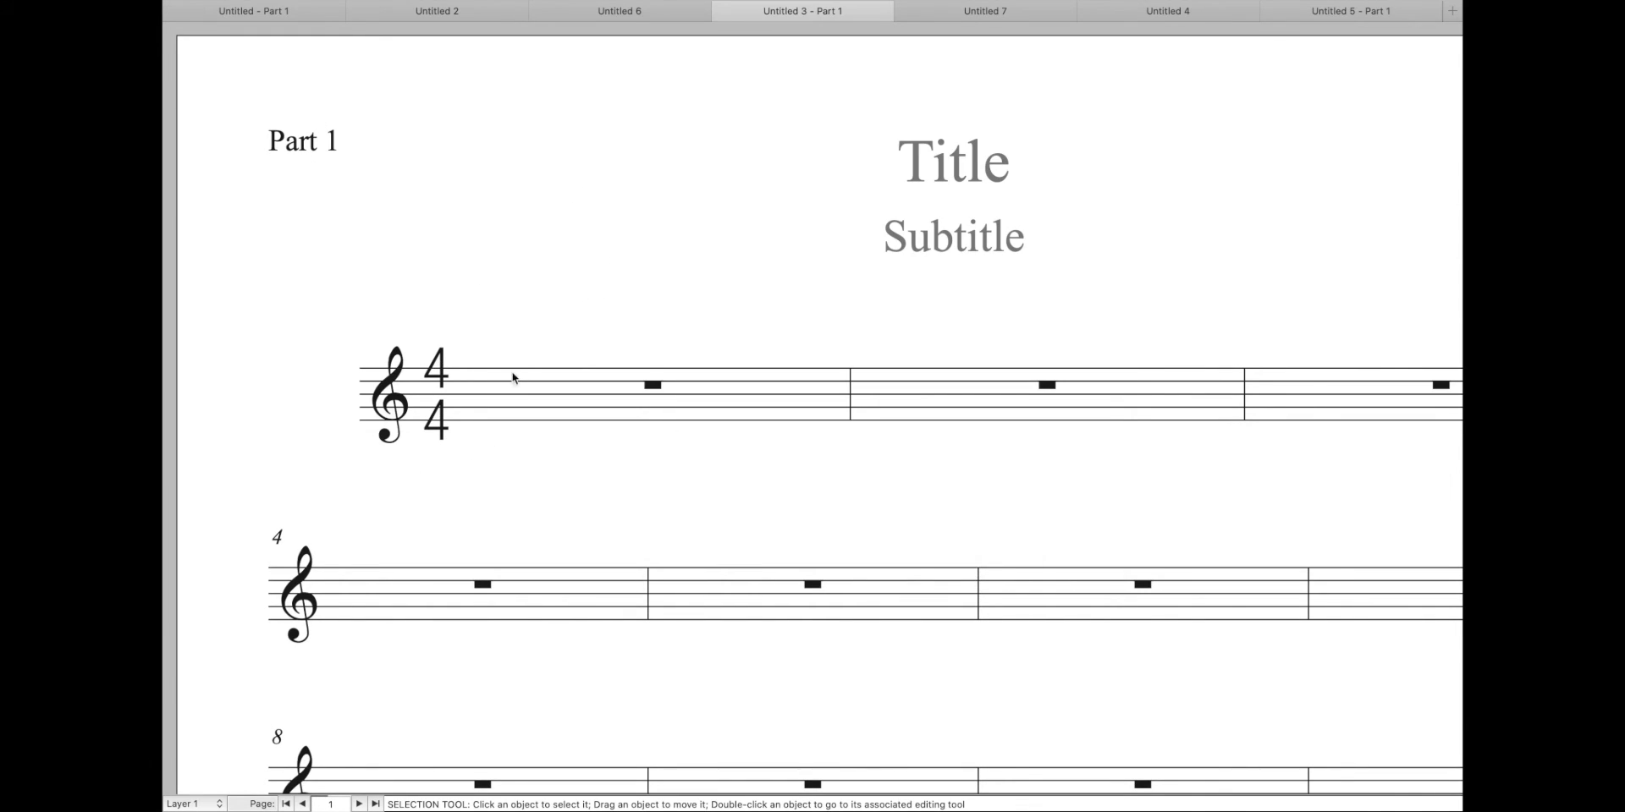
# - Bring up Untitled 2 and compare the time signatures in its full score and Part 1
pyautogui.click(384, 434)
pyautogui.click(272, 12)
pyautogui.click(395, 13)
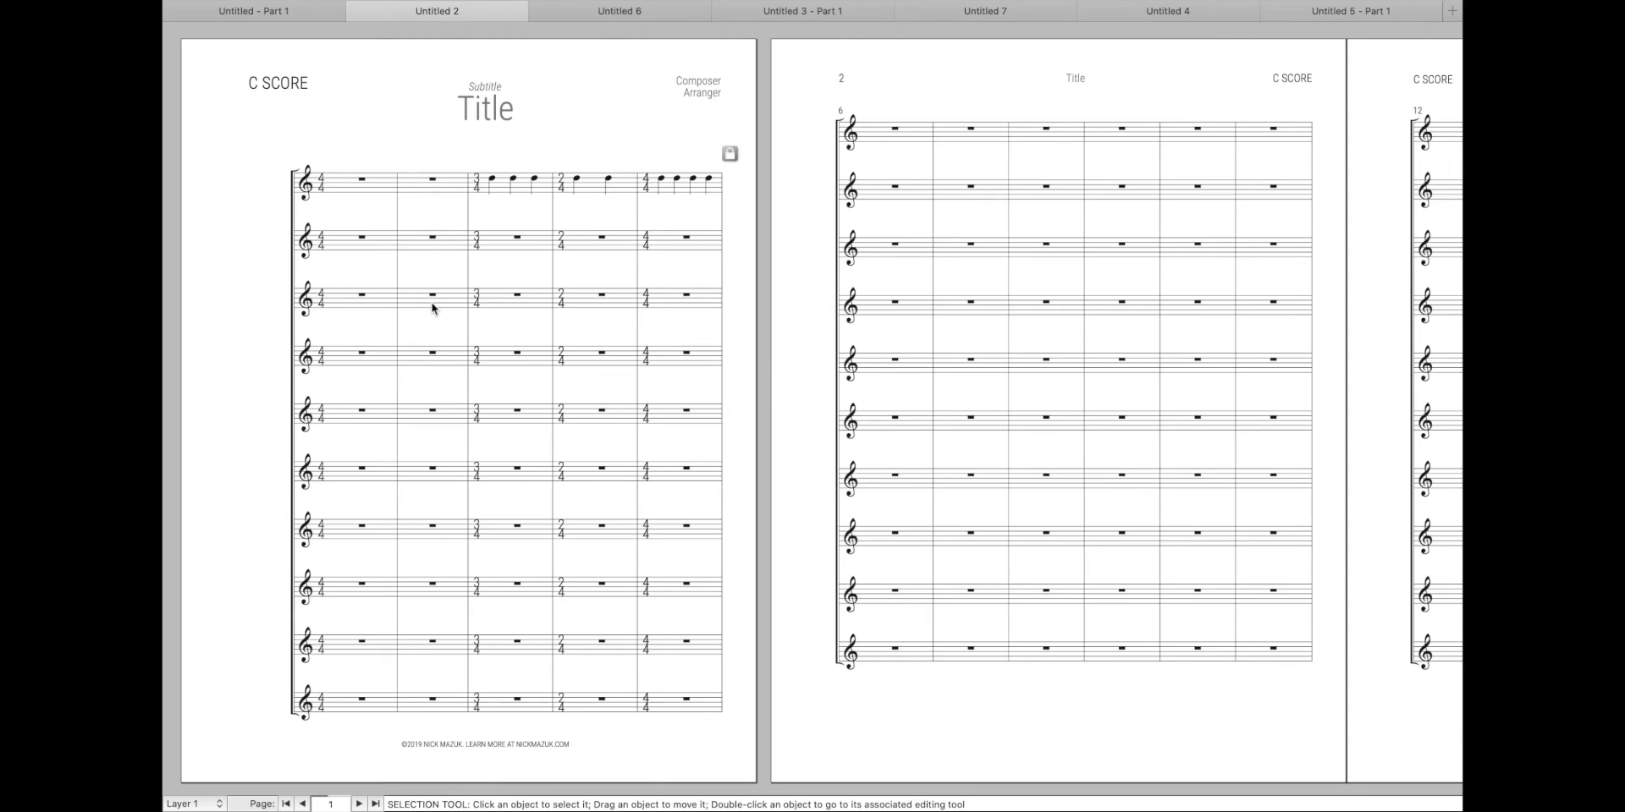
pyautogui.press('super+alt+grave')
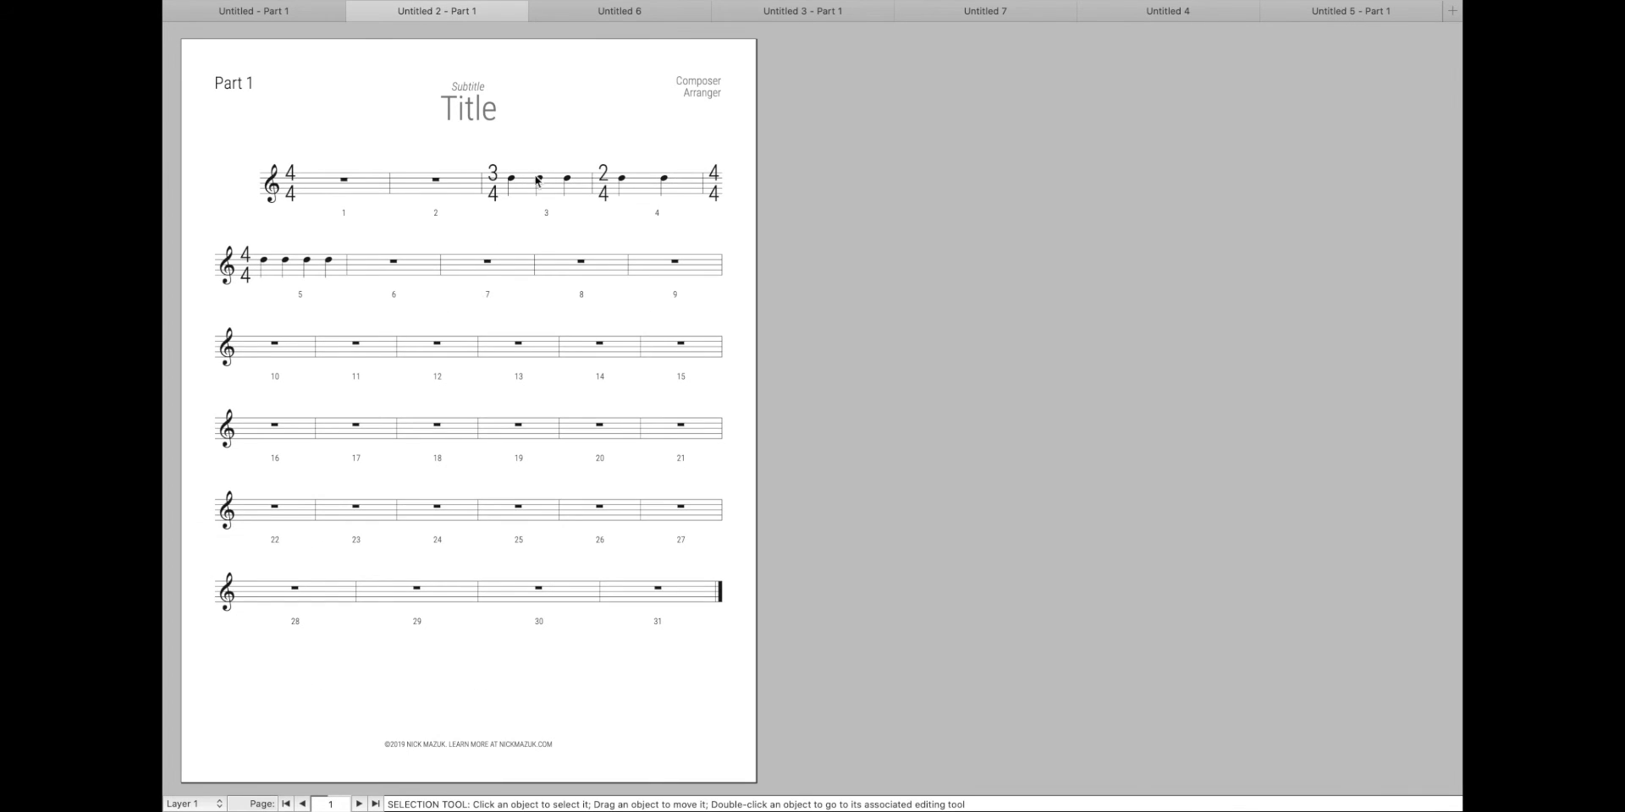
pyautogui.press('super+alt+grave')
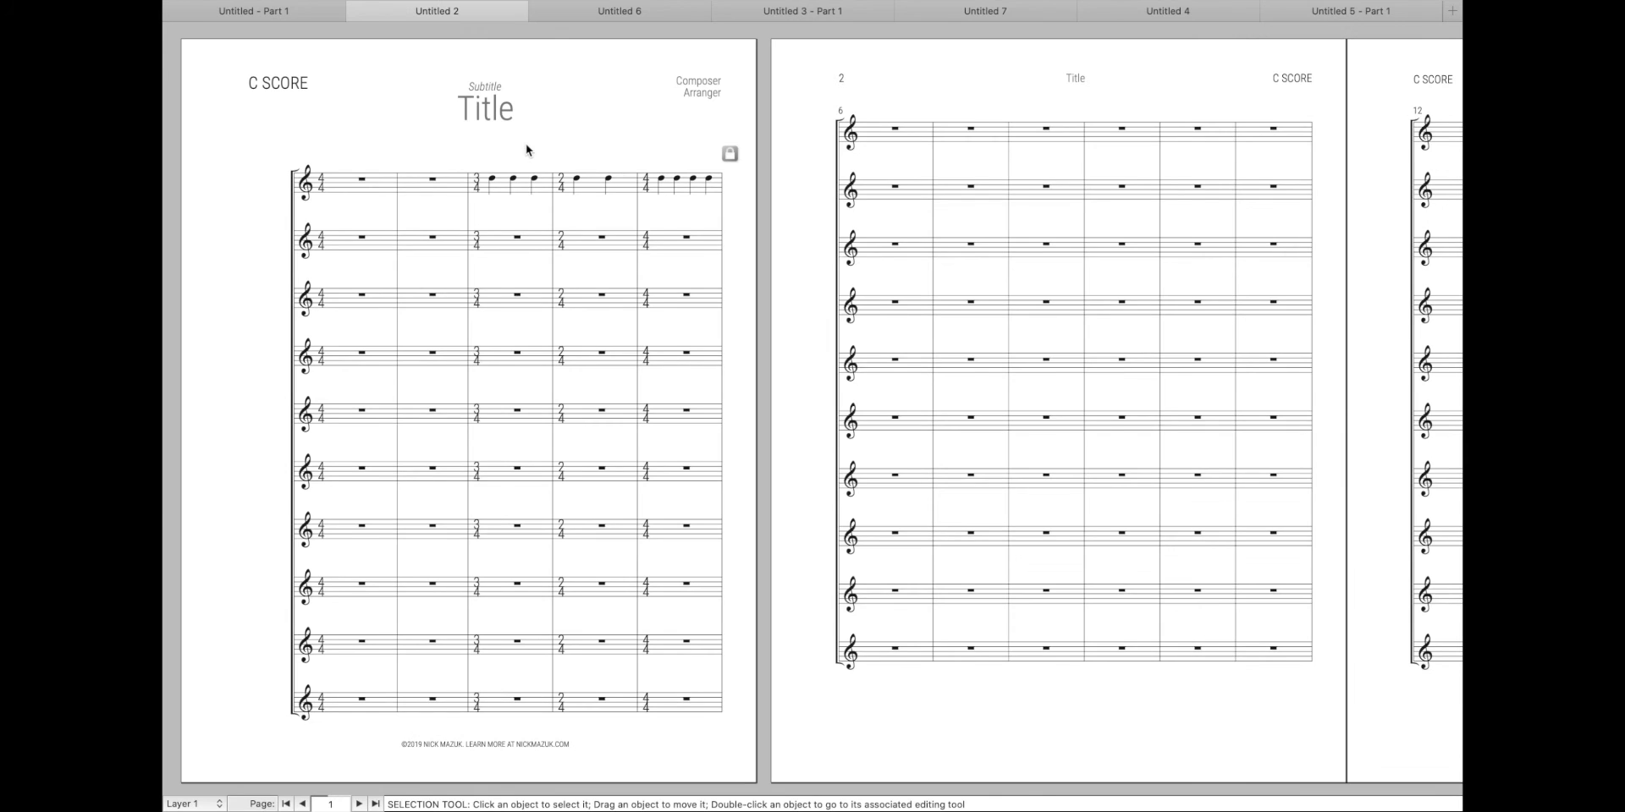
# - Create a new Orchestra Double Wind score with the ensemble macro, leaving the title, subtitle, composer and arranger blank
pyautogui.hotkey('ctrl', 'space')
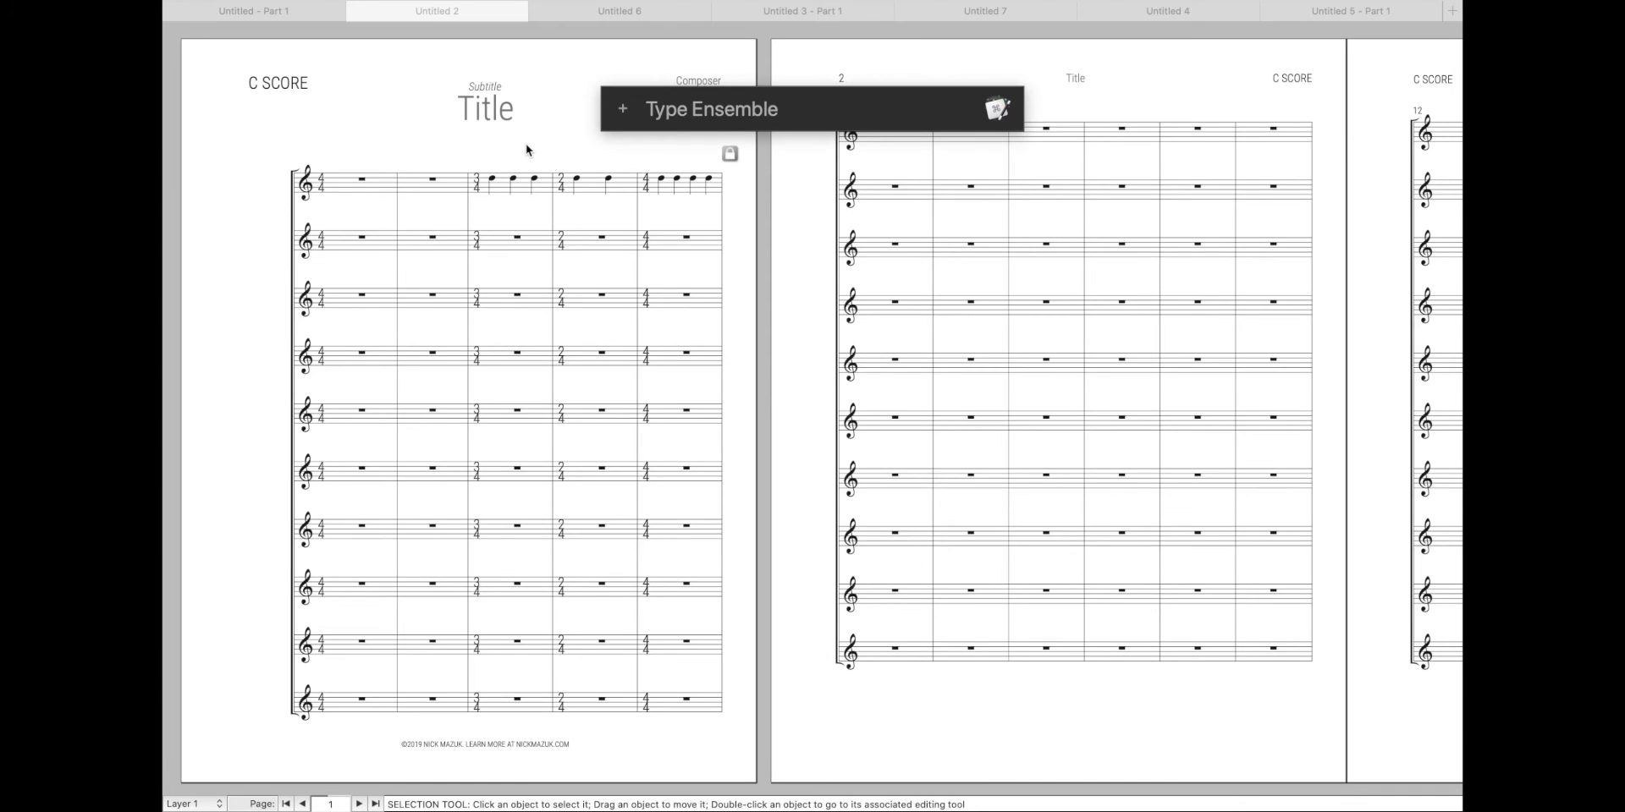
pyautogui.write('orche')
pyautogui.press('Return')
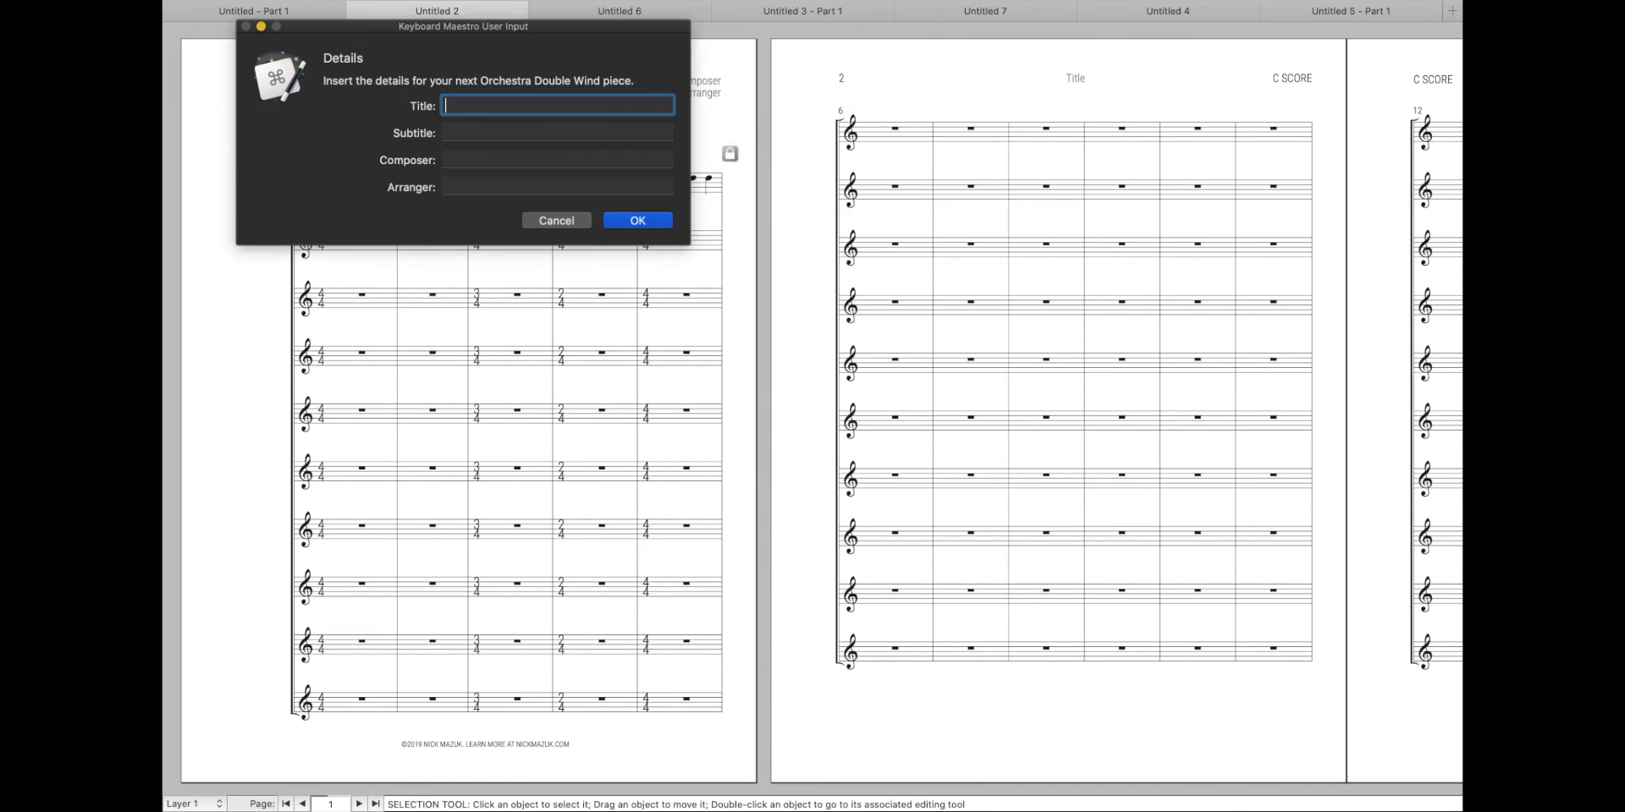
pyautogui.press('Return')
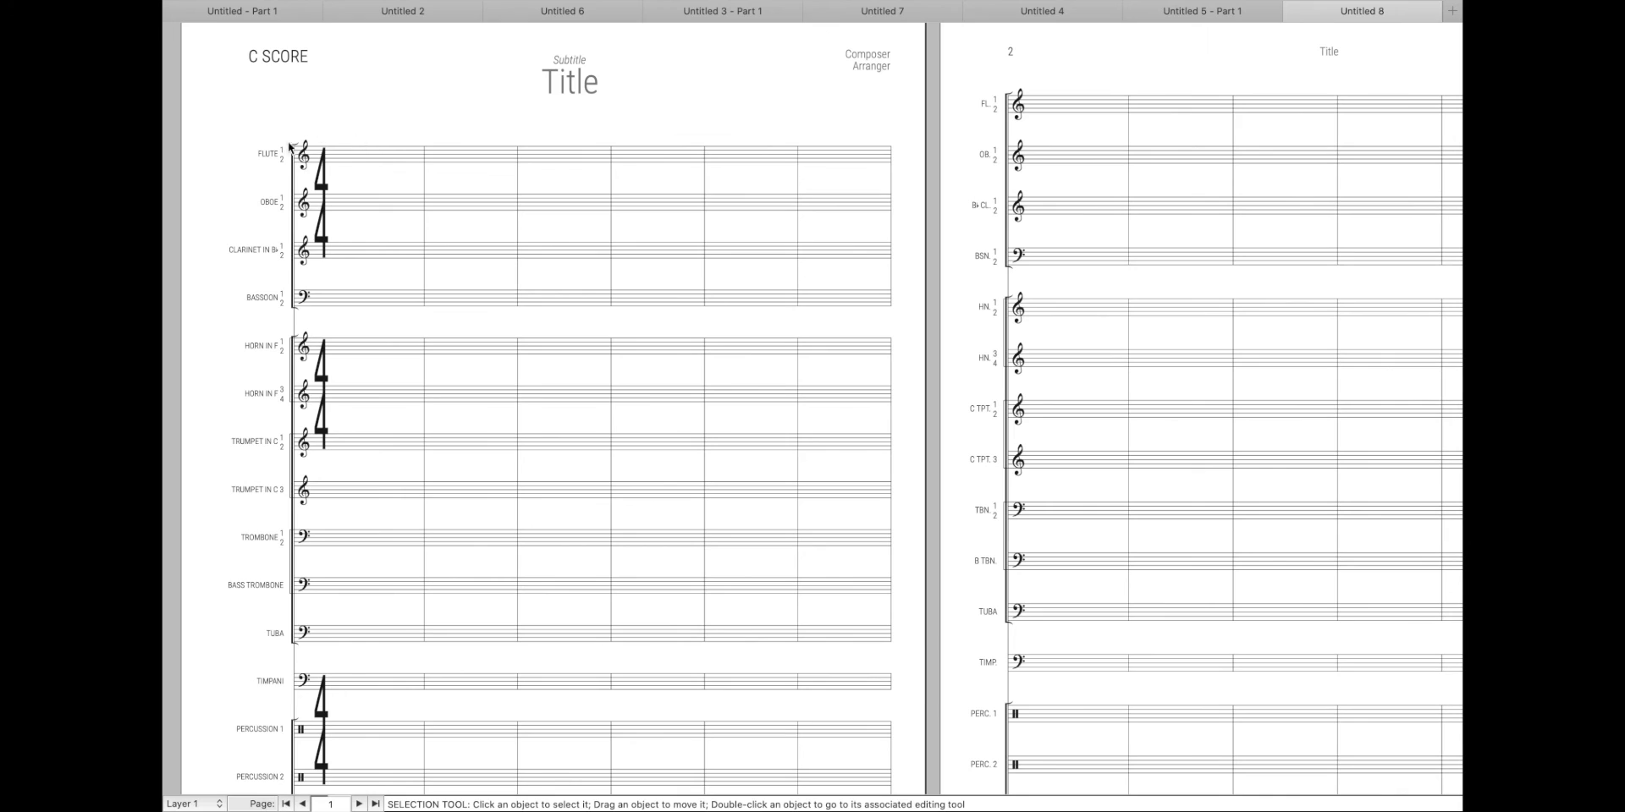